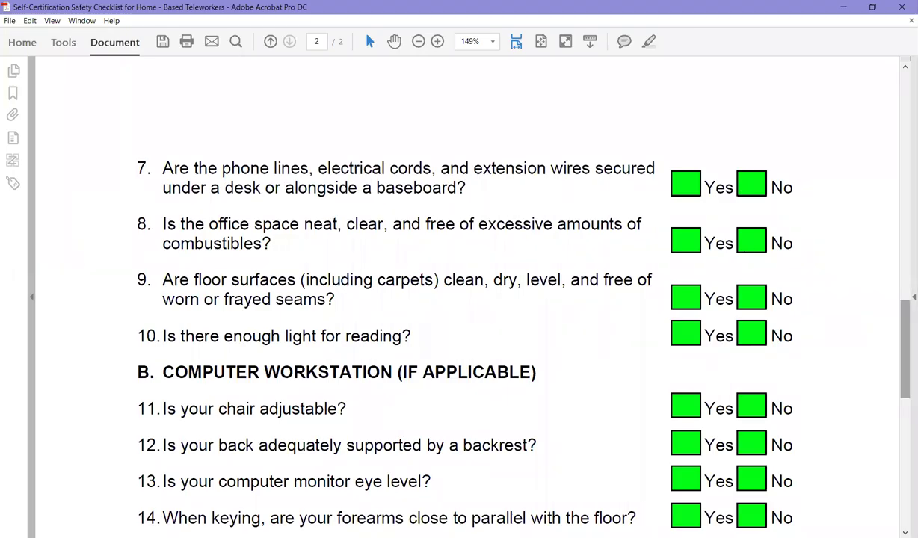
Check the tab order on page 1 from the Name field through the work area field to the first checklist questions.
scroll(889, 176, up, 10)
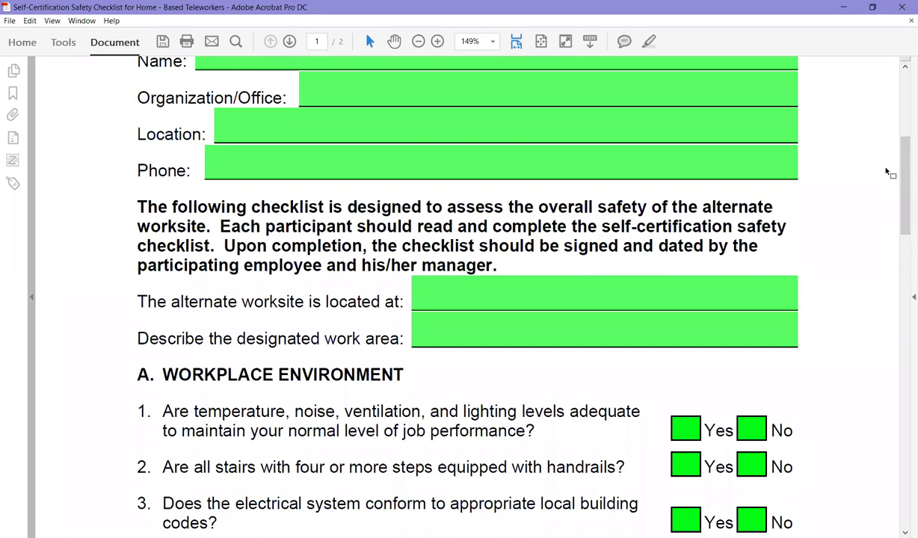
scroll(899, 114, up, 3)
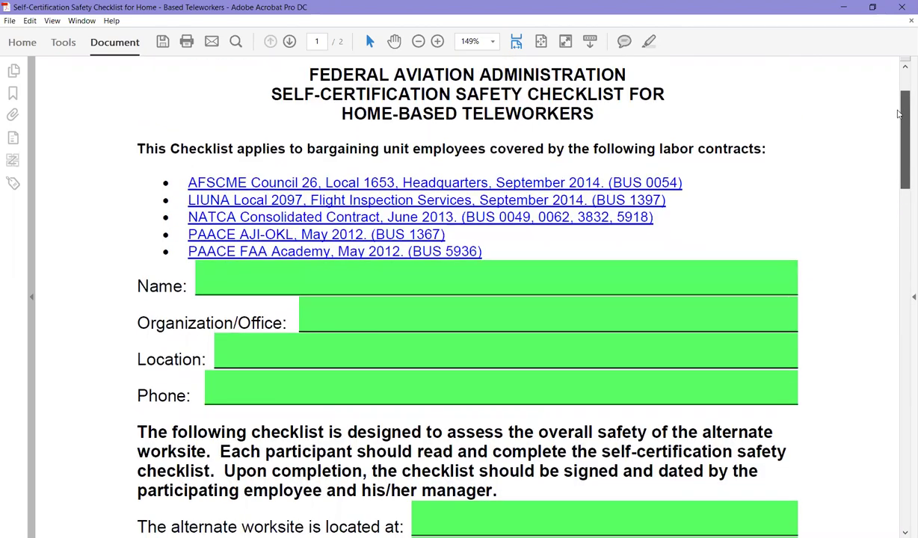
scroll(899, 113, down, 3)
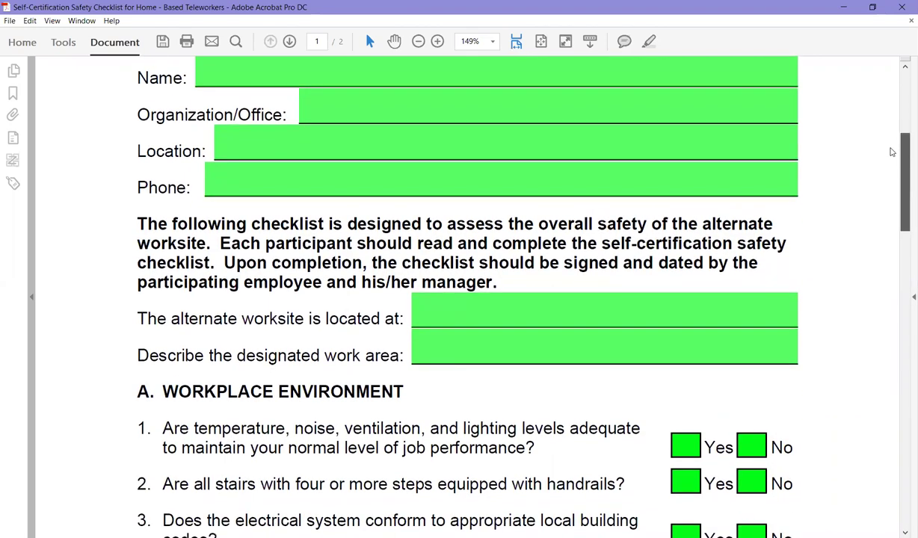
scroll(479, 128, up, 1)
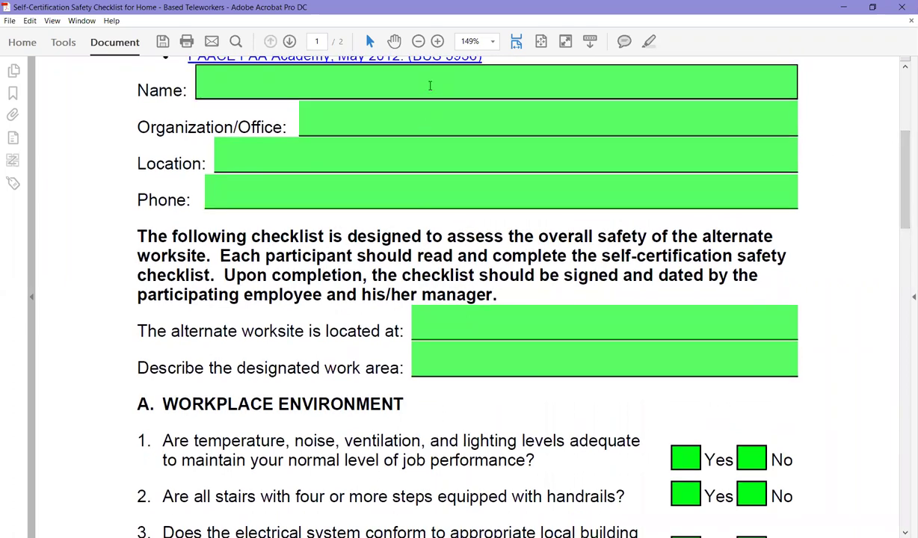
click(429, 86)
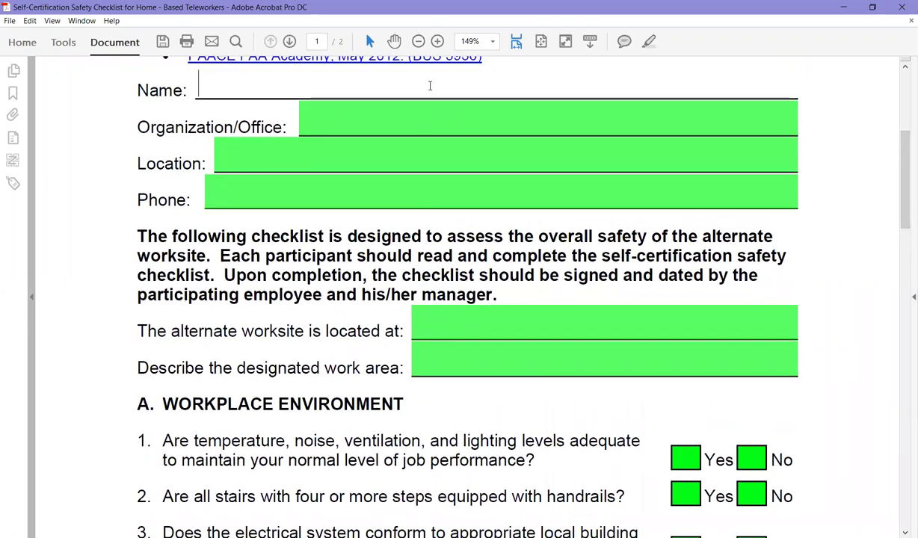
key(Tab)
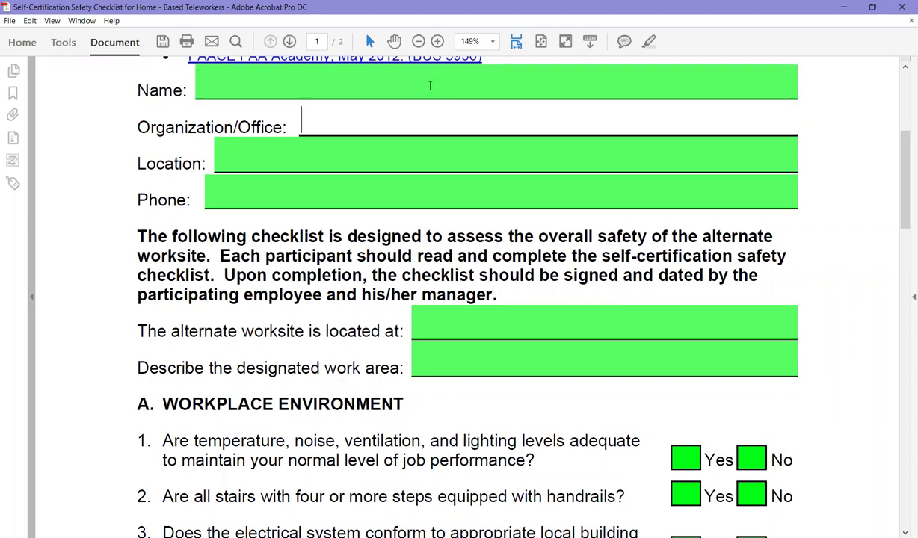
key(Tab)
key(Tab)
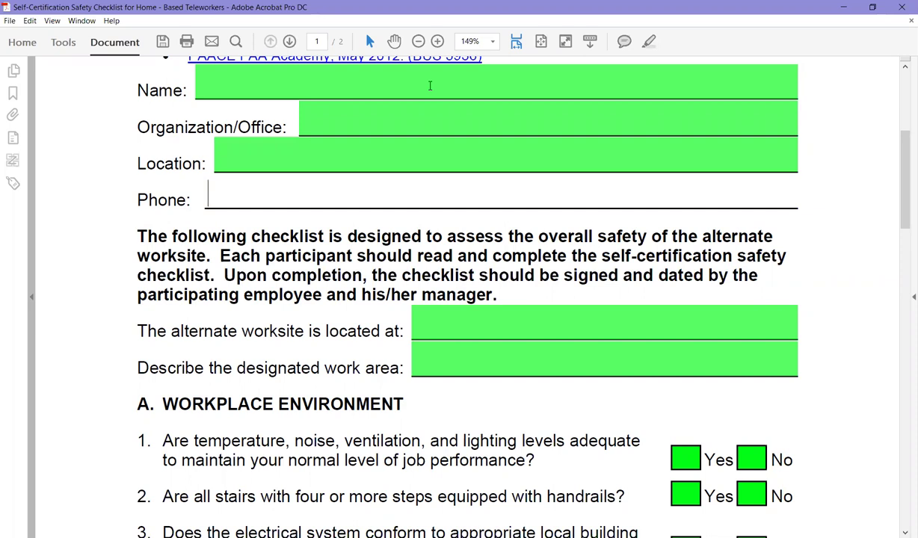
key(Tab)
key(Tab)
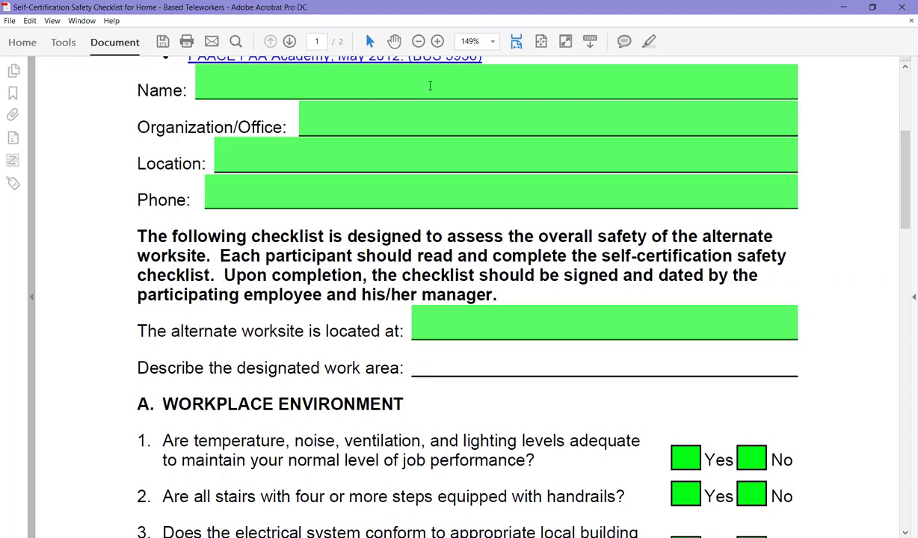
key(Tab)
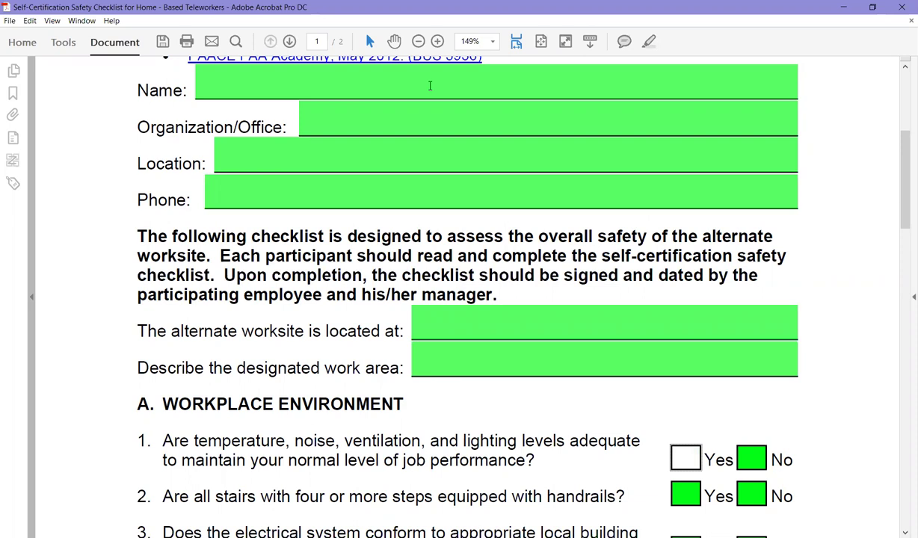
key(Tab)
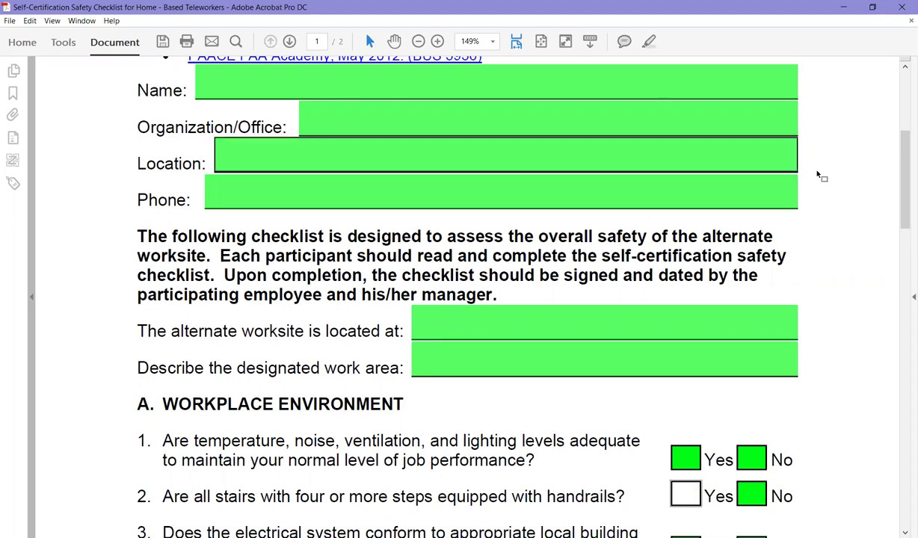
Try No for question 2 about stair handrails, and set its answer to Yes.
scroll(863, 249, down, 5)
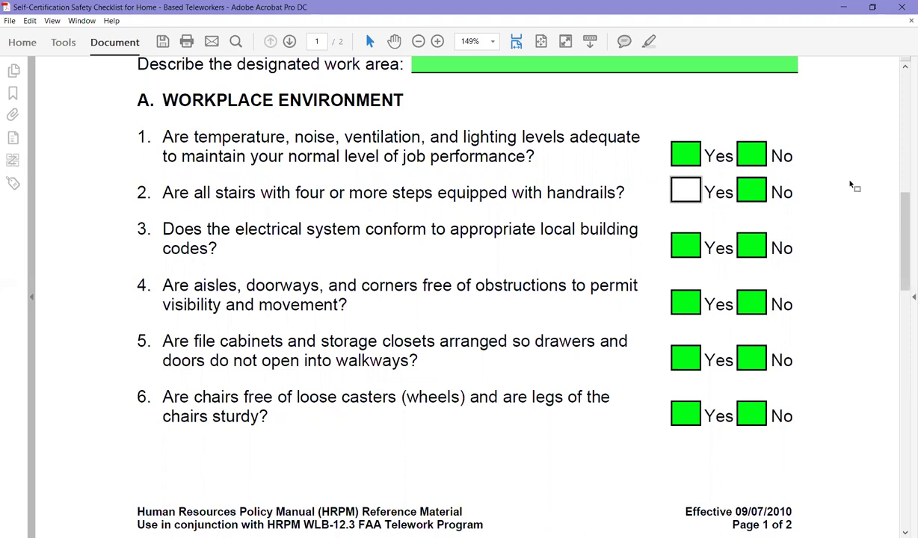
key(Down)
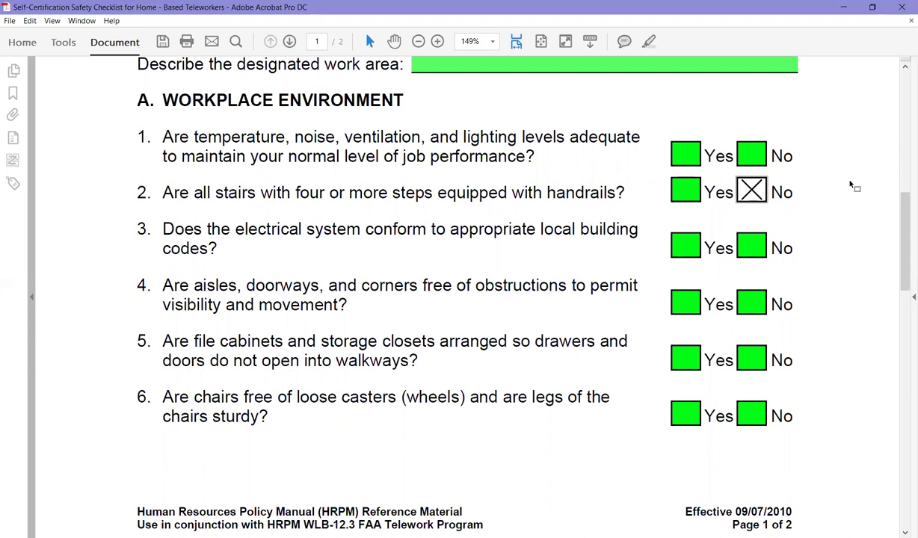
key(Up)
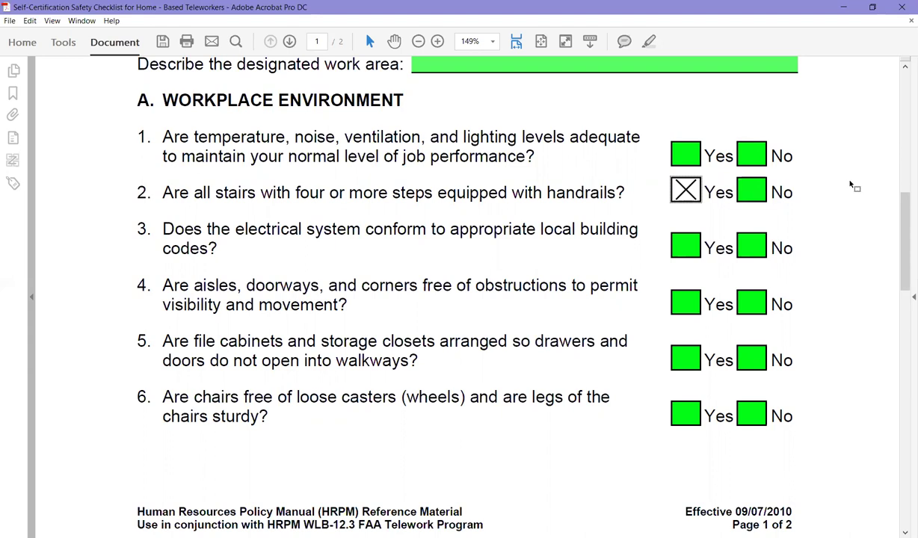
Check the tab order of the Workplace Environment answer boxes from question 2 onward, in both directions.
key(Tab)
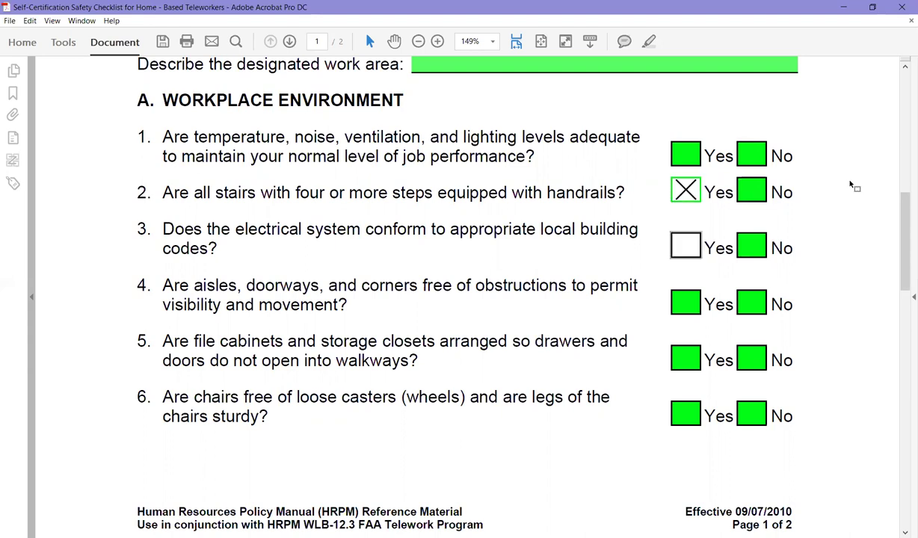
key(Tab)
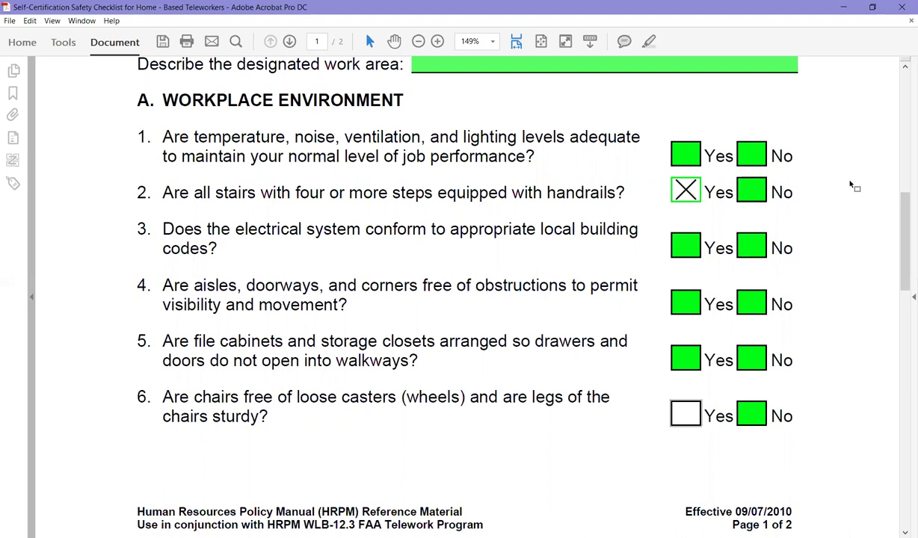
click(686, 189)
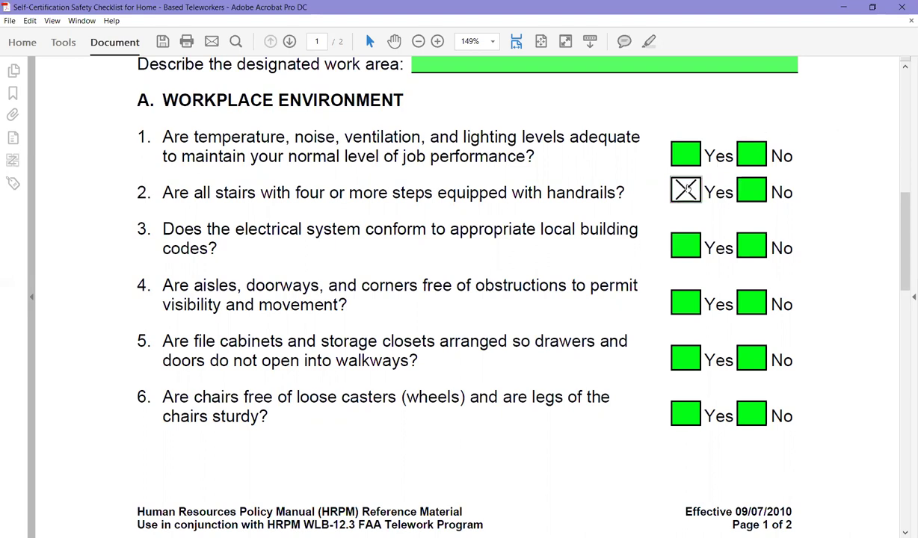
key(Tab)
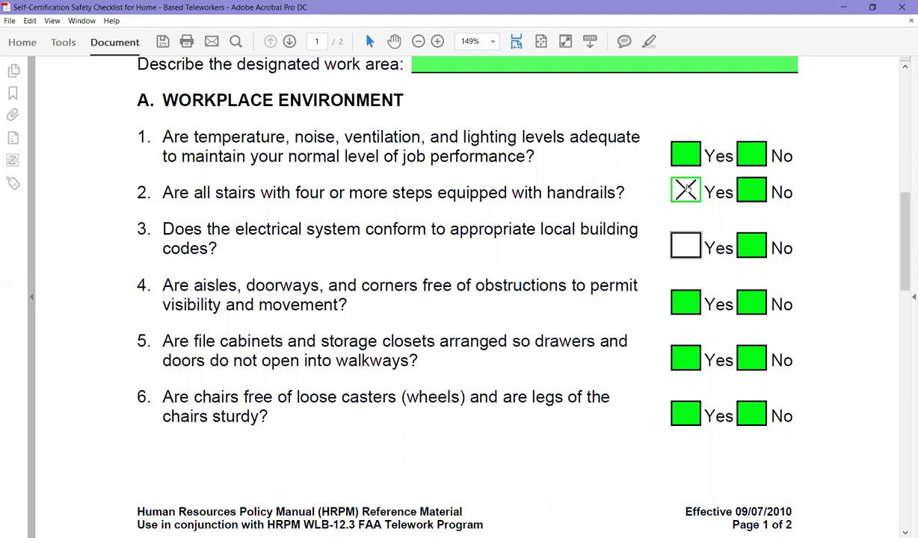
key(Tab)
key(shift+Tab)
key(shift+Tab)
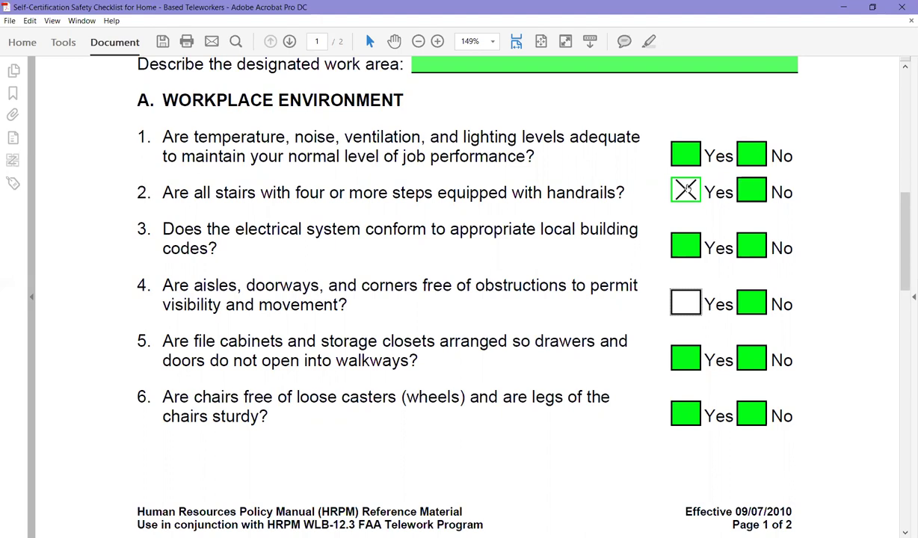
key(Tab)
Check the tab order of the labor contract links from the beginning of the document.
key(Home)
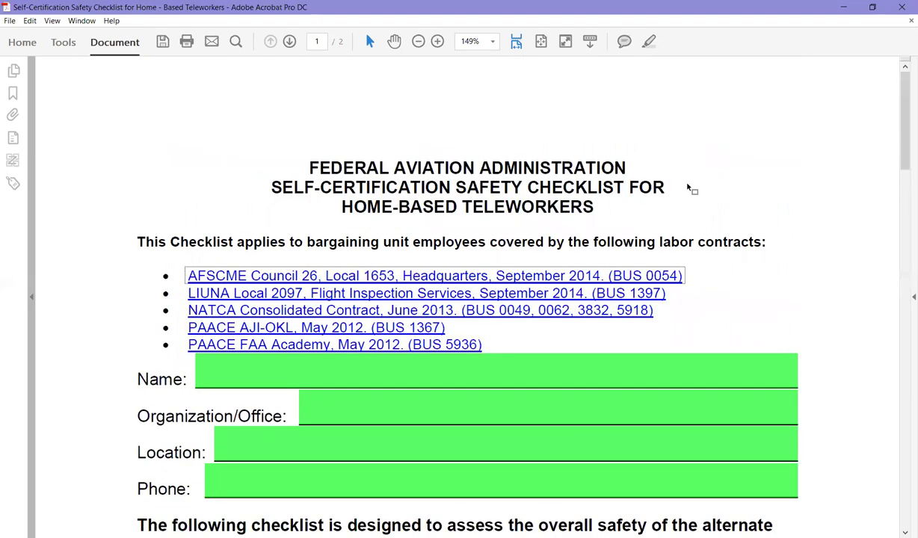
key(Tab)
key(Tab)
key(Tab)
key(Tab)
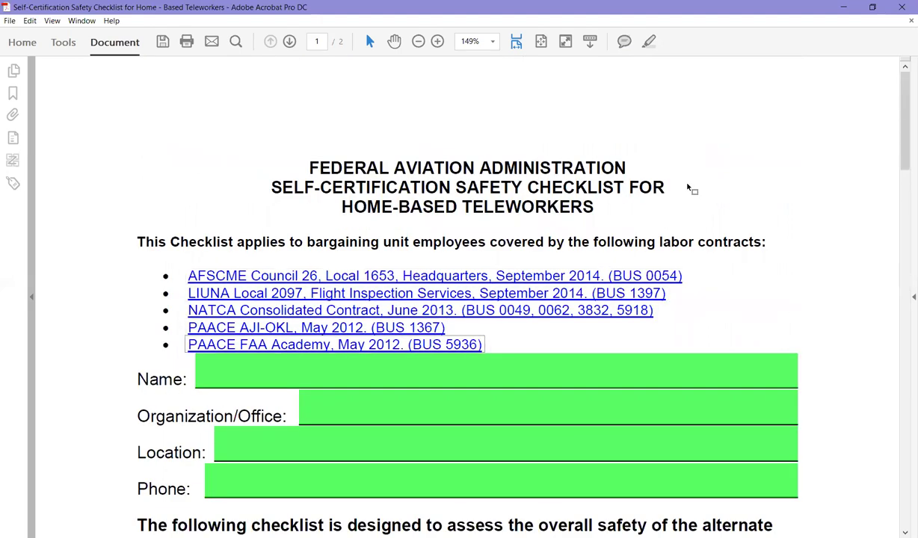
key(Tab)
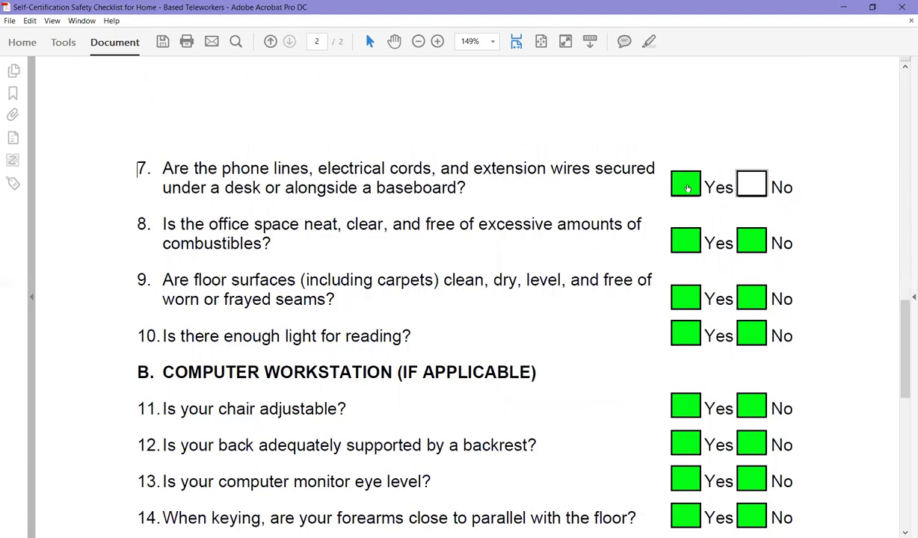
Check the tab order on page 2 from question 7 through the signature and date fields.
key(Tab)
key(Tab)
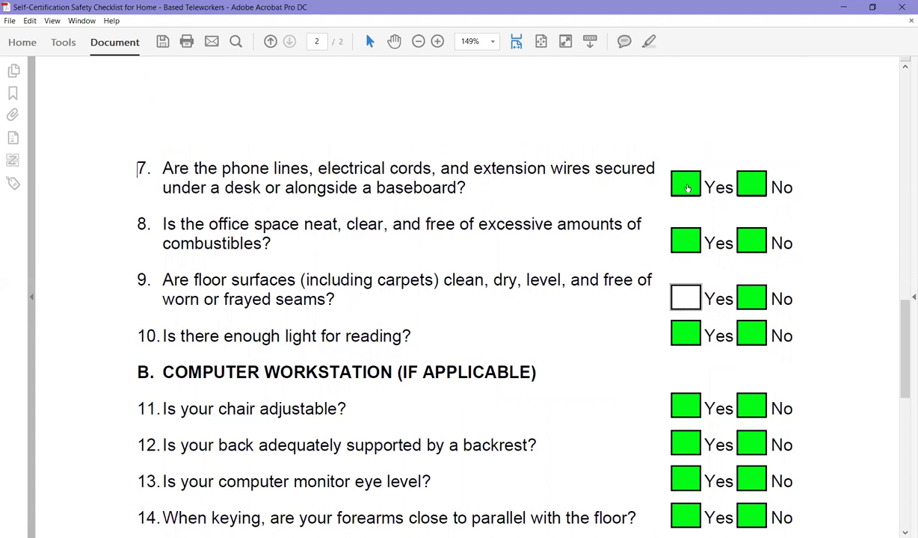
key(Tab)
key(Tab)
key(Tab)
key(Tab)
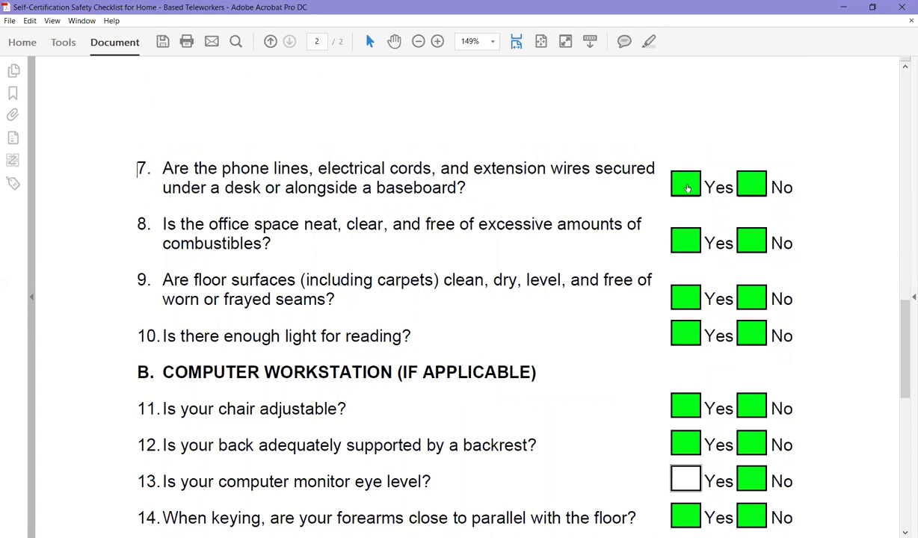
key(Tab)
key(Tab)
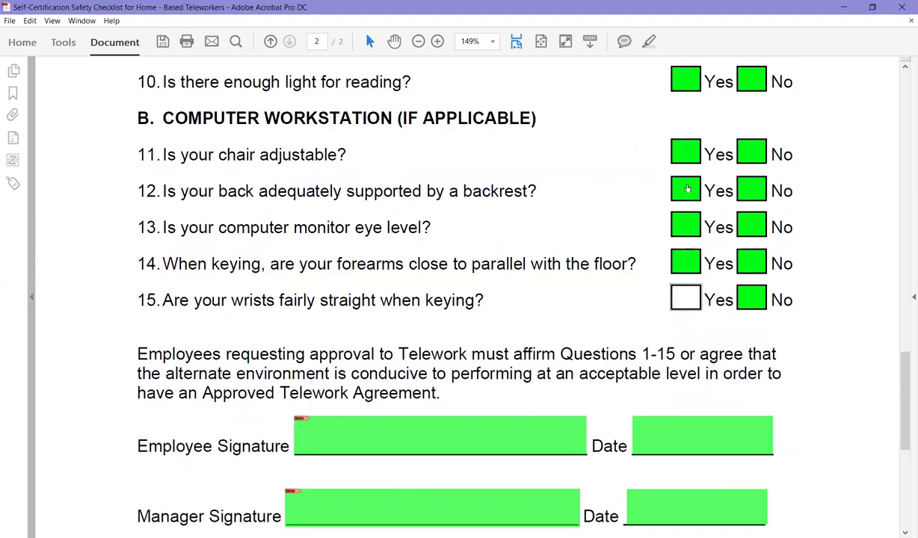
key(Tab)
key(Tab)
key(Tab)
key(Tab)
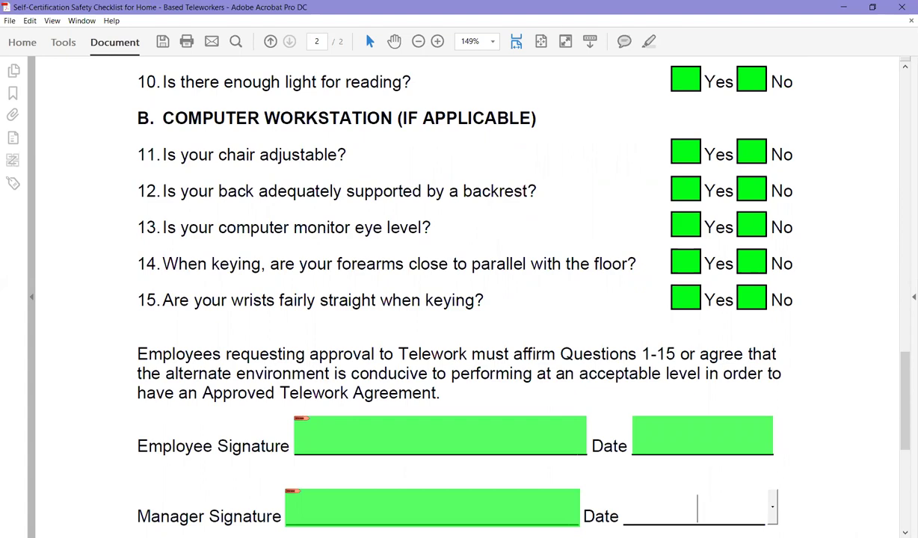
Return to the Workplace Environment section on page 1 and open the checklist in the Prepare Form tool.
drag(903, 349, 902, 161)
scroll(756, 289, down, 3)
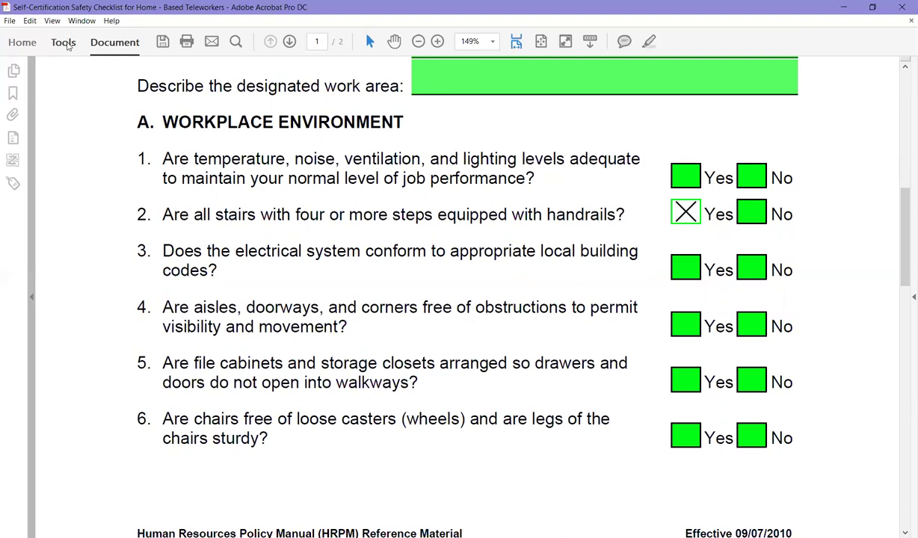
click(64, 42)
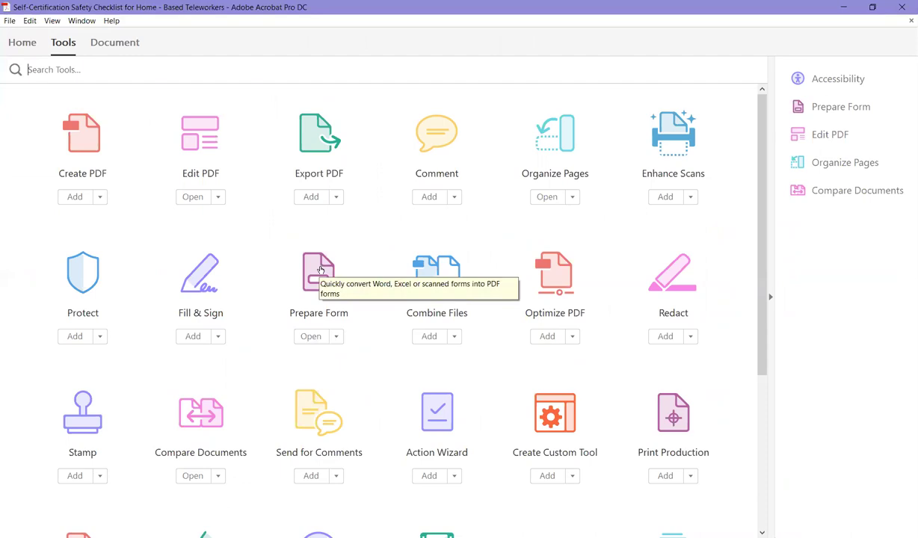
click(319, 269)
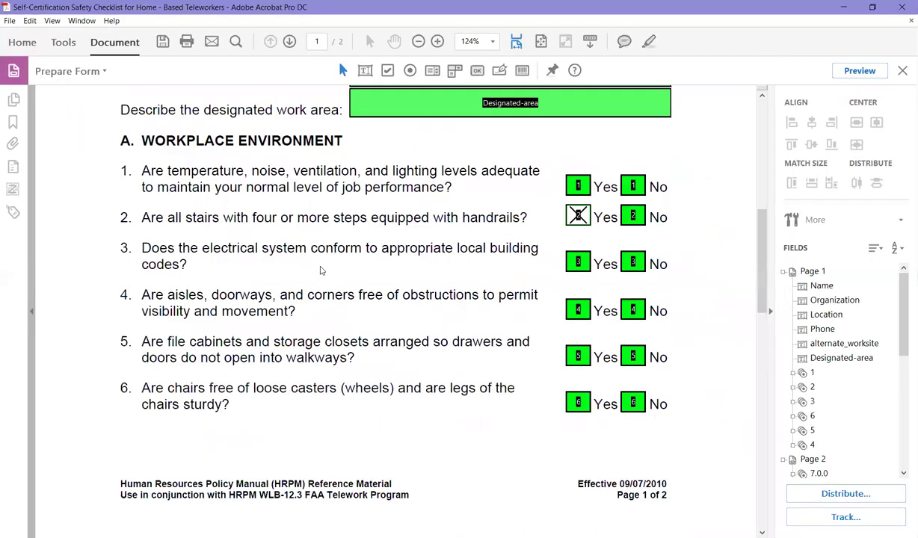
click(448, 105)
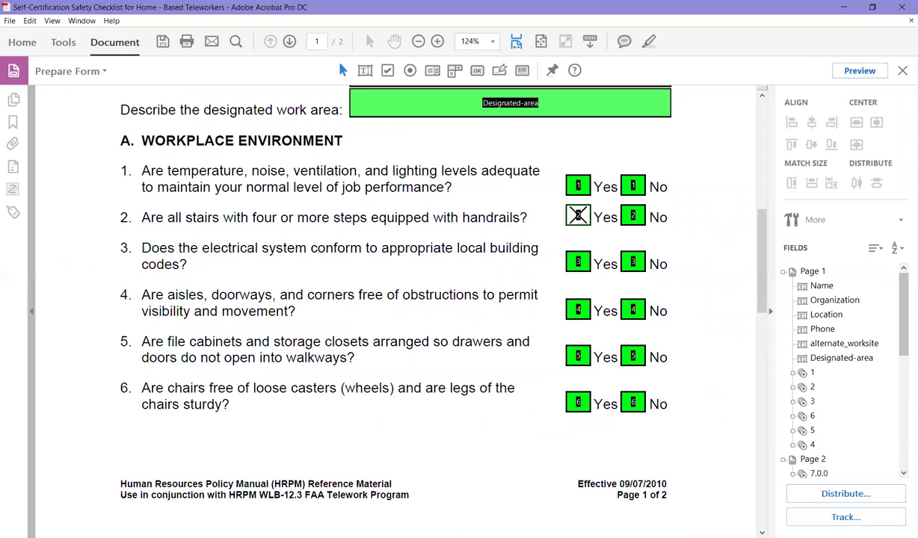
click(86, 91)
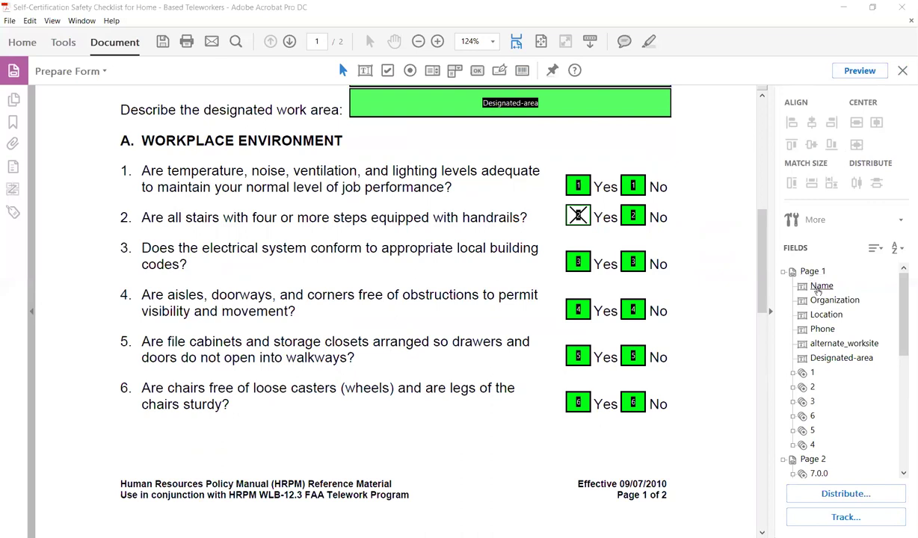
Compare the field list order with the form by selecting the Name field and moving on to Organization, twice.
scroll(763, 284, up, 5)
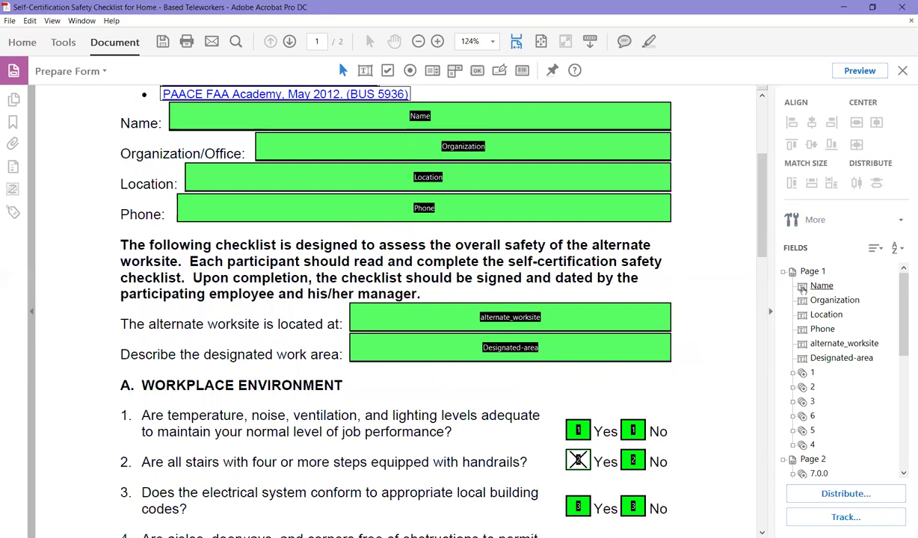
click(802, 287)
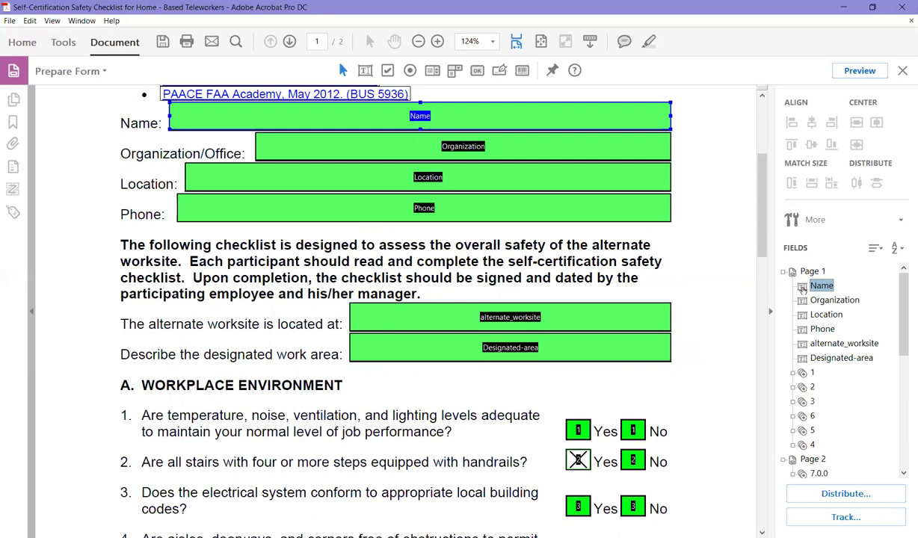
key(Down)
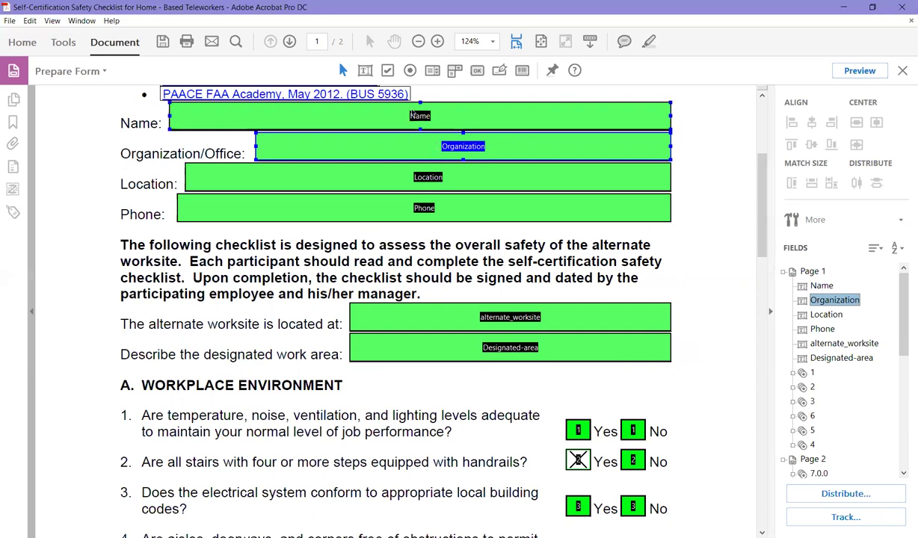
click(820, 286)
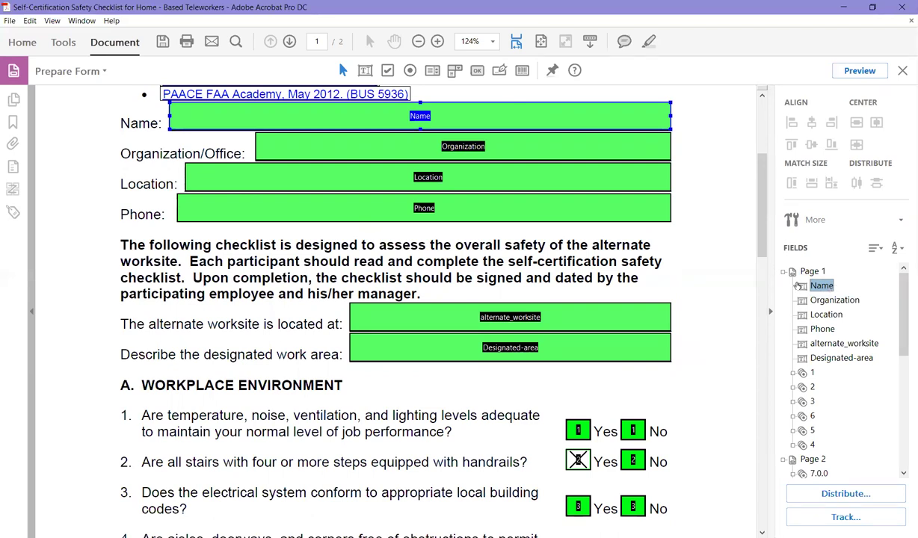
key(Down)
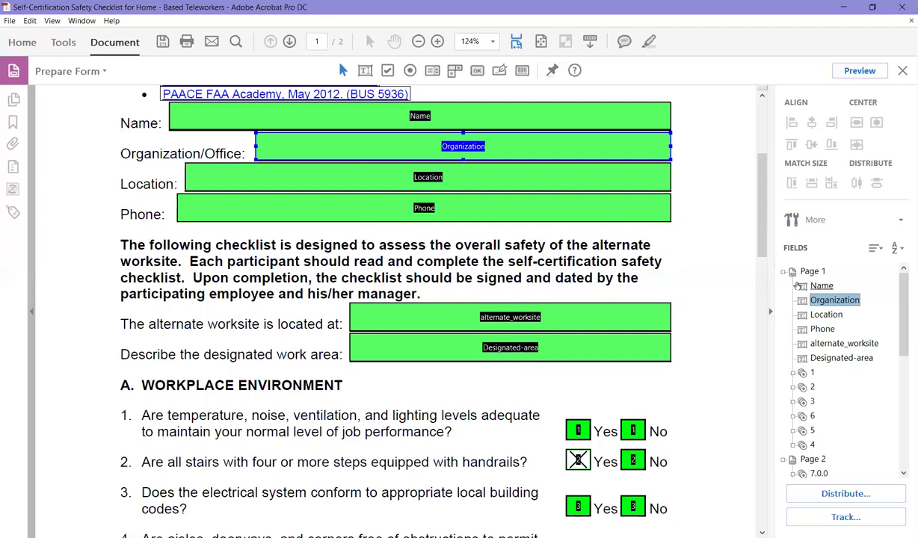
Compare the field list order with the form from Location through Phone and alternate_worksite to Designated-area.
key(Down)
key(Down)
key(Down)
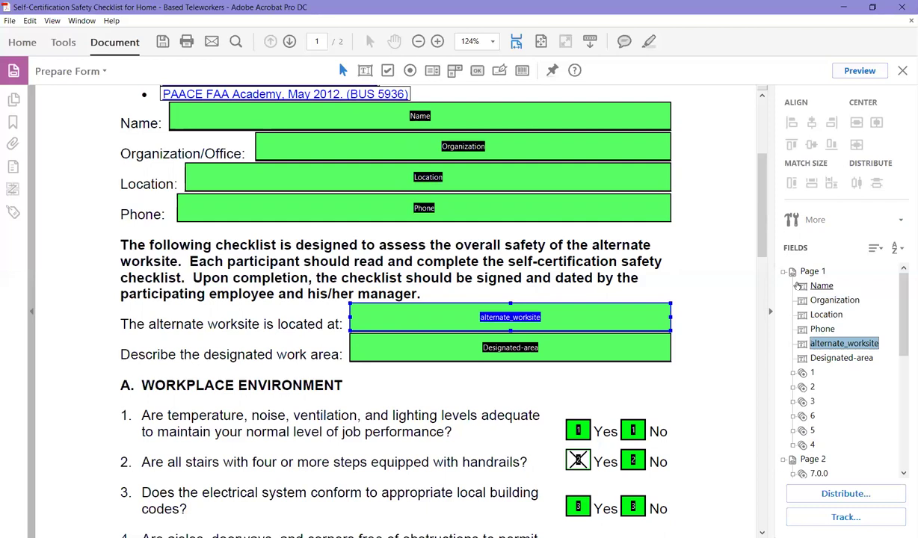
key(Down)
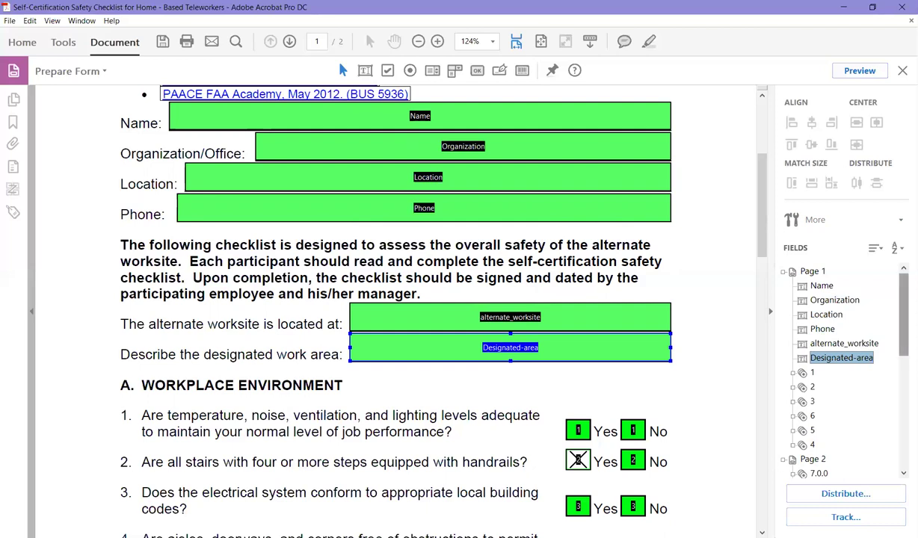
Reorder the page 1 fields so that group 4 follows group 3 and group 5 follows group 4.
scroll(837, 344, down, 2)
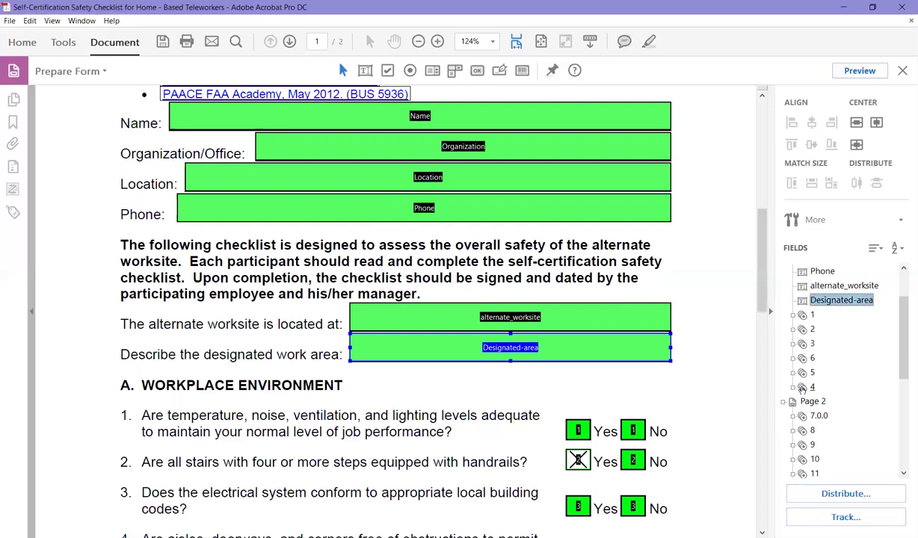
click(803, 388)
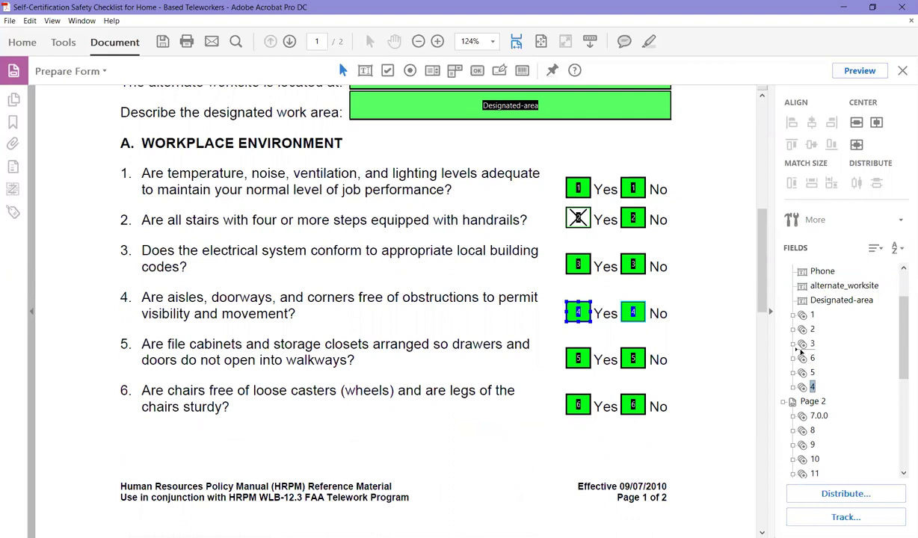
drag(798, 351, 800, 356)
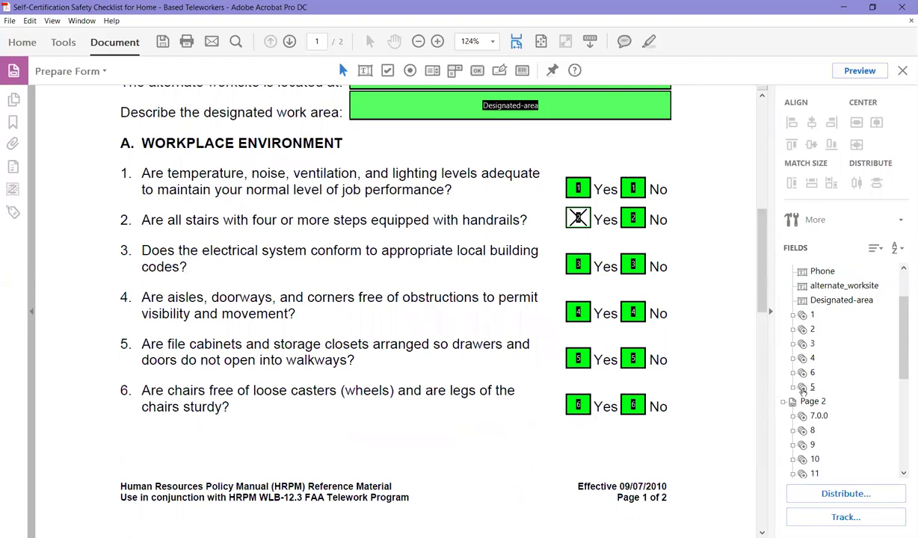
click(802, 387)
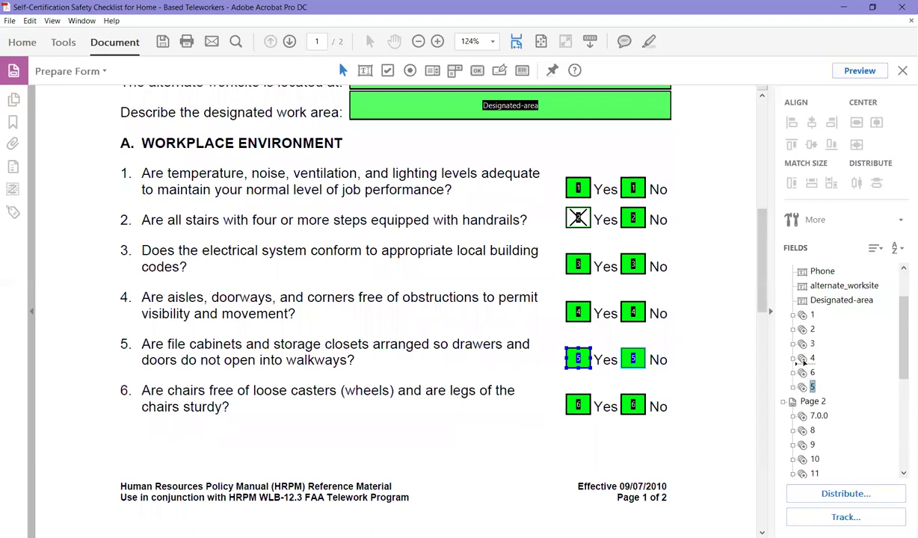
drag(803, 364, 803, 366)
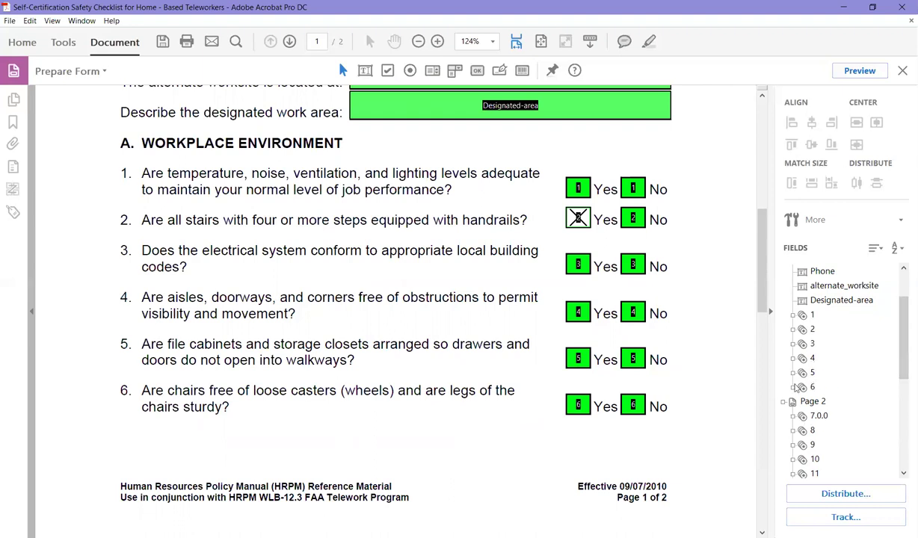
Expand radio button groups 1 through 6 in the field list and check the order of their Yes and No options.
click(793, 315)
click(792, 359)
click(793, 402)
scroll(794, 363, down, 3)
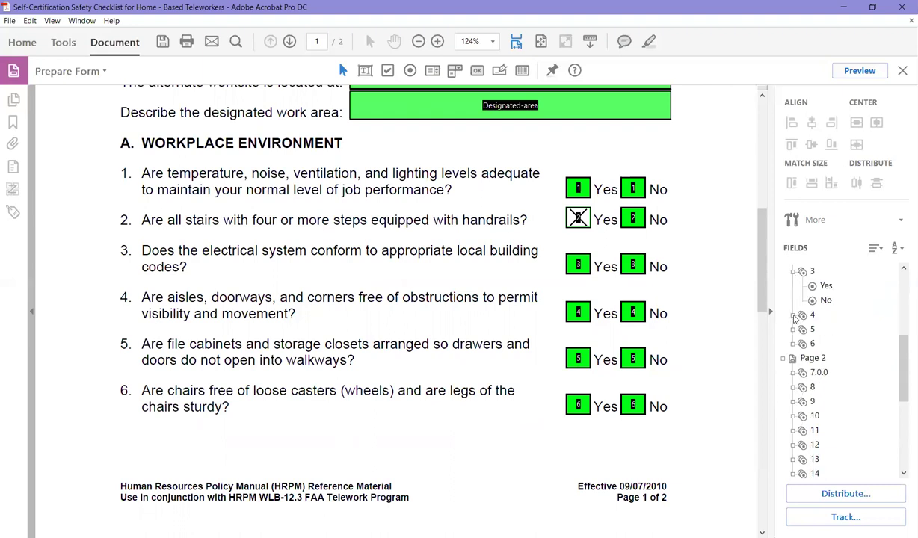
click(793, 314)
click(792, 358)
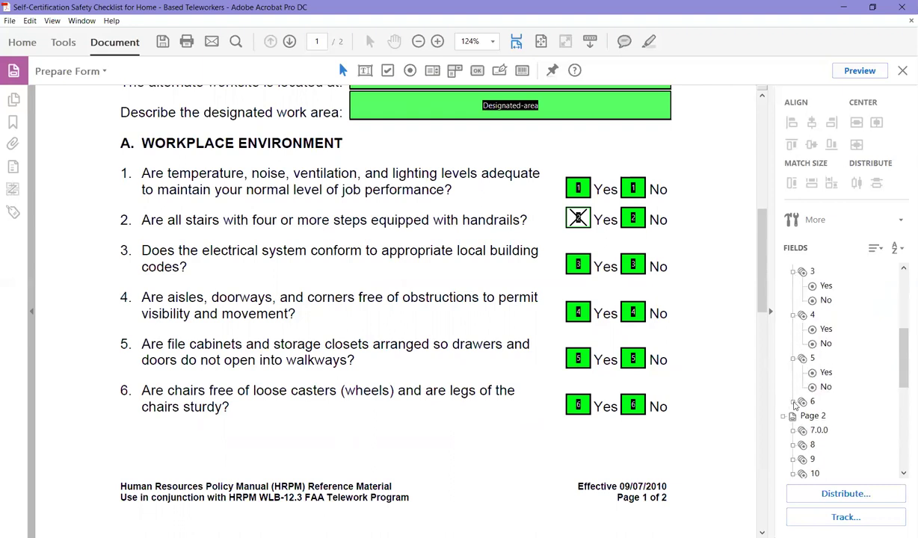
click(793, 402)
Expand group 7.0.0 on page 2 and move its Yes option above No.
scroll(795, 351, down, 3)
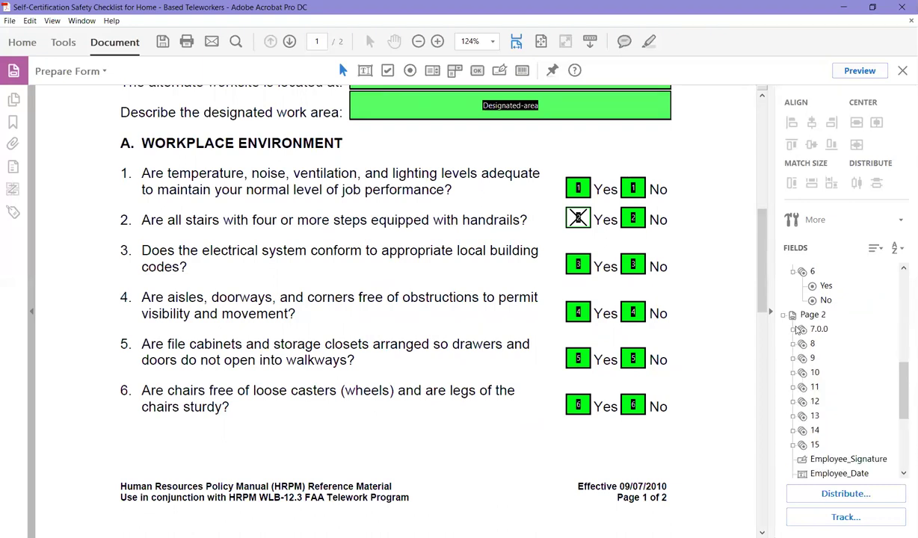
click(794, 329)
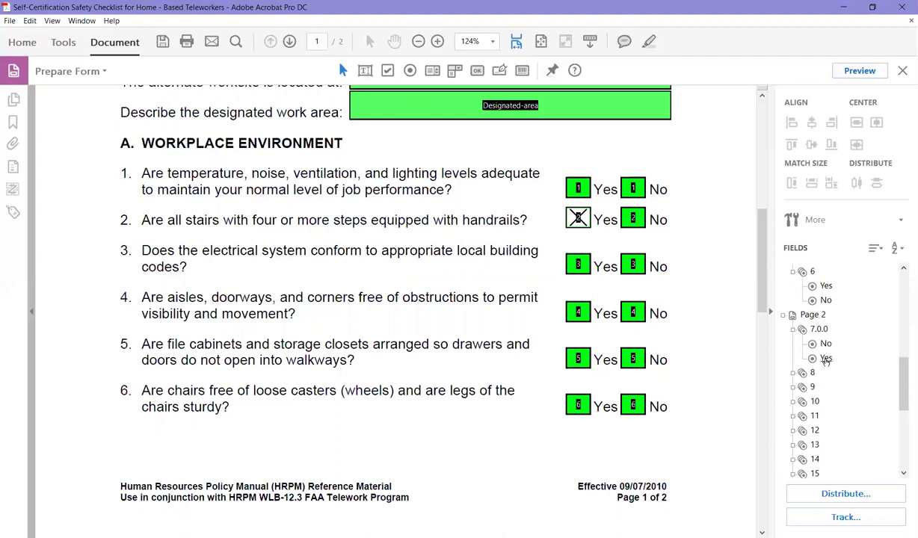
click(825, 359)
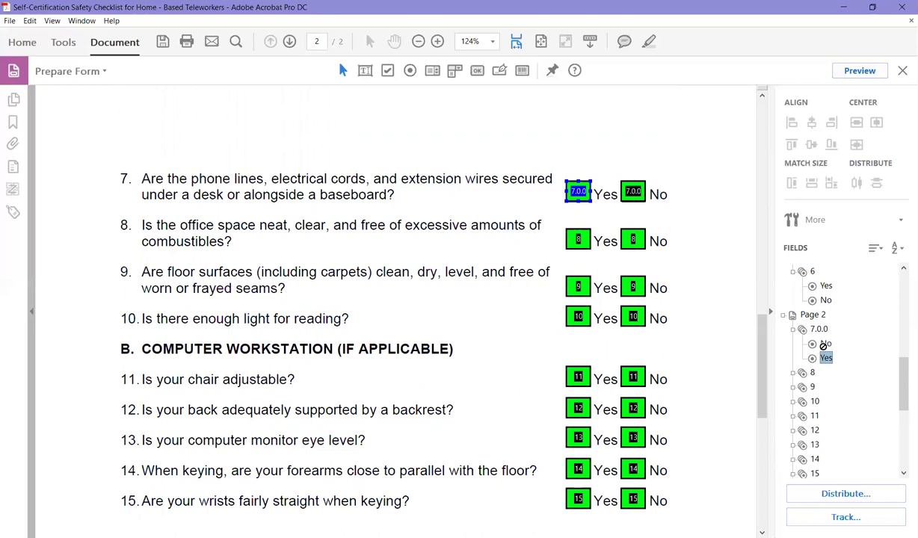
ctrl+click(824, 344)
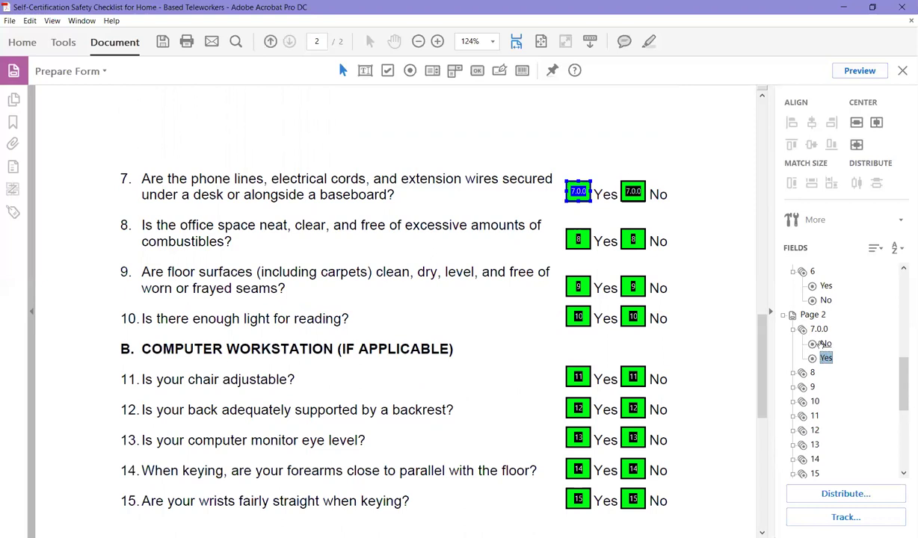
click(812, 344)
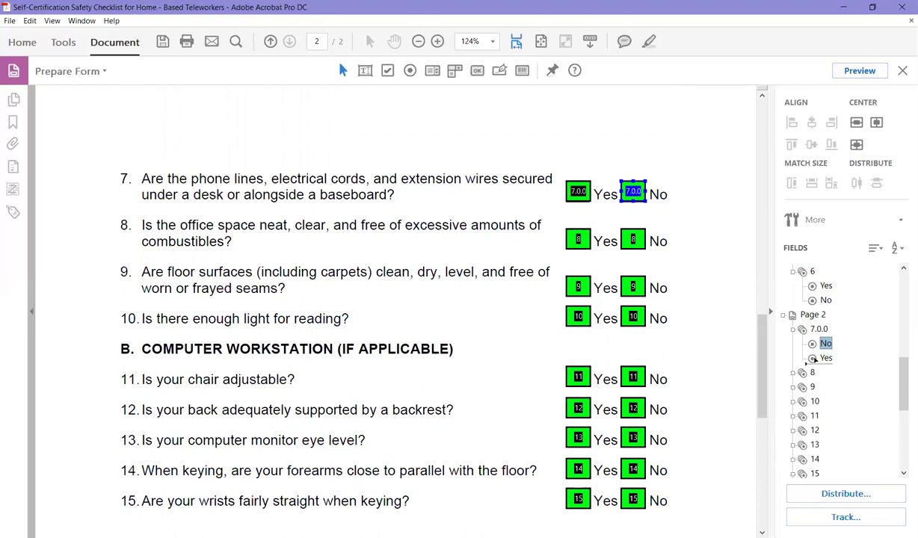
drag(813, 359, 815, 342)
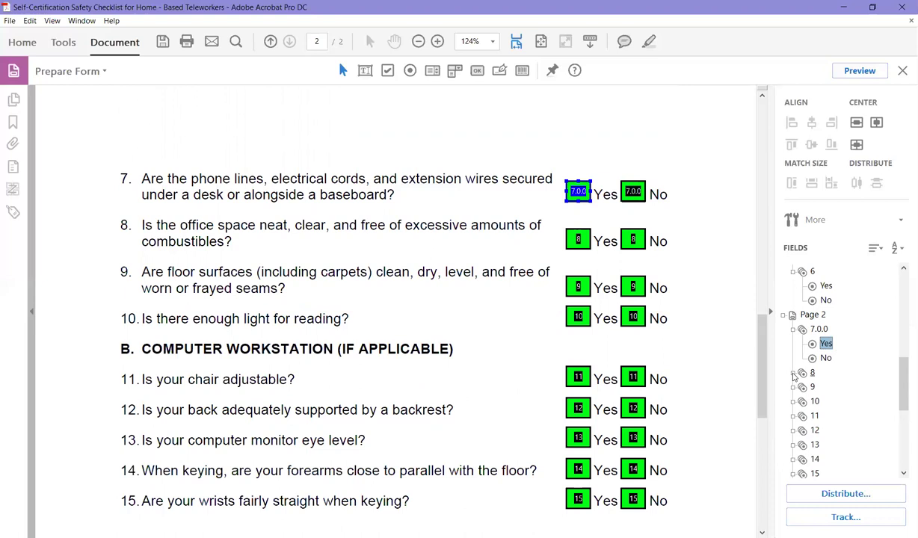
Expand groups 8, 9 and 10 on page 2 and check the order of their Yes and No options.
click(794, 373)
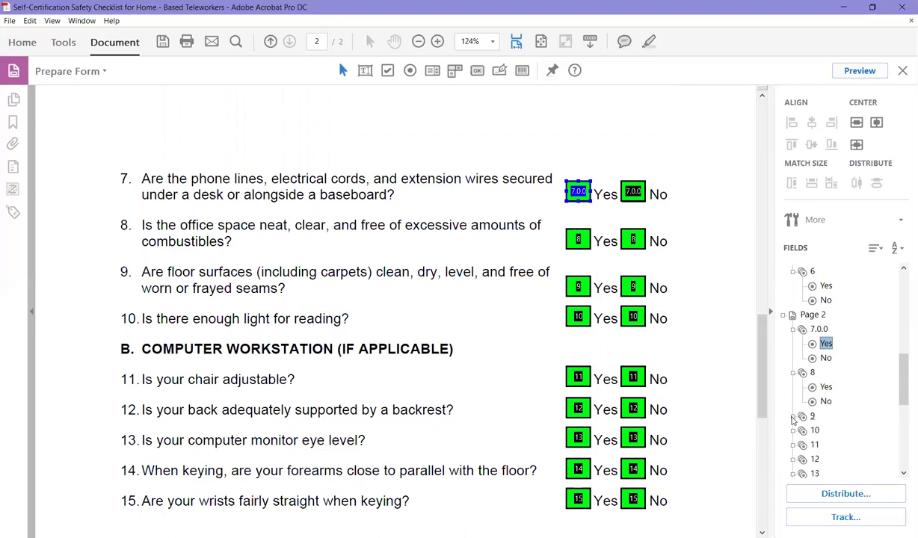
click(794, 417)
scroll(793, 381, down, 2)
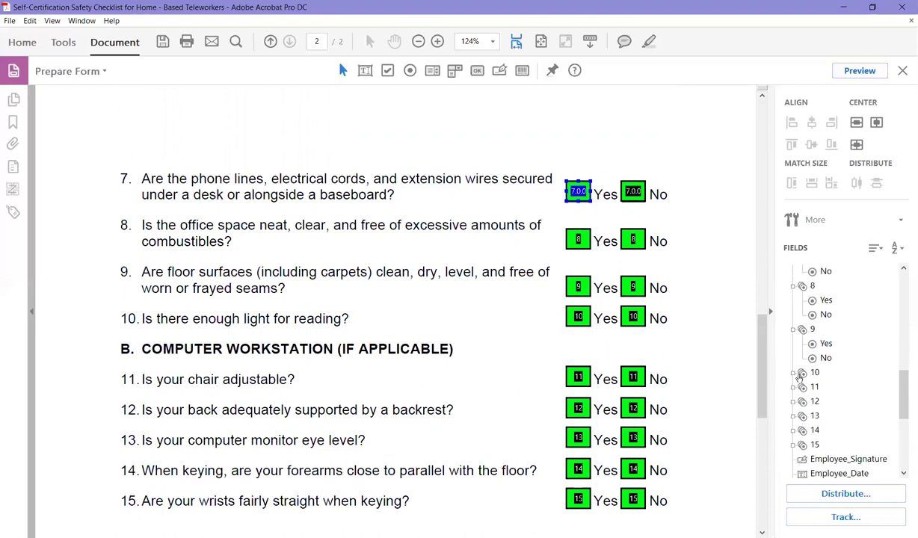
click(793, 372)
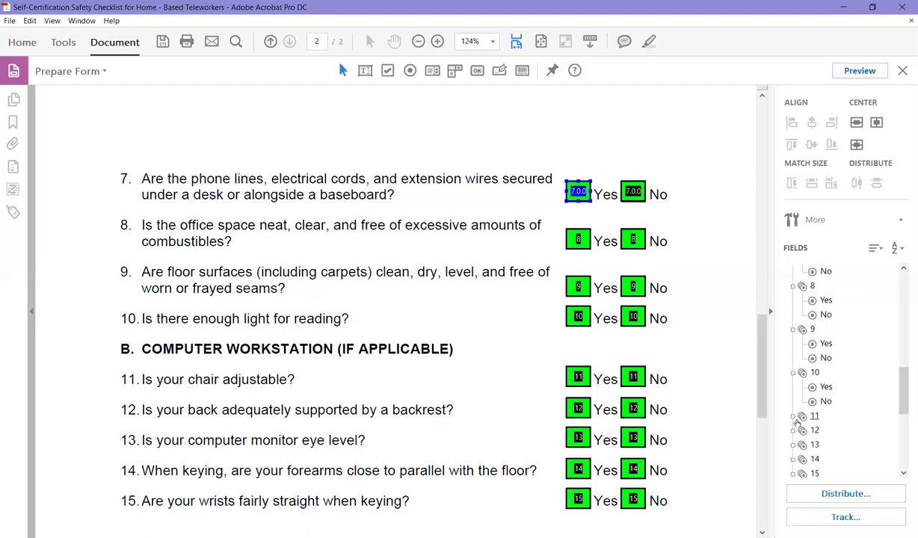
Expand groups 11 and 12 and move the Yes option above No in each.
click(795, 416)
scroll(790, 389, down, 2)
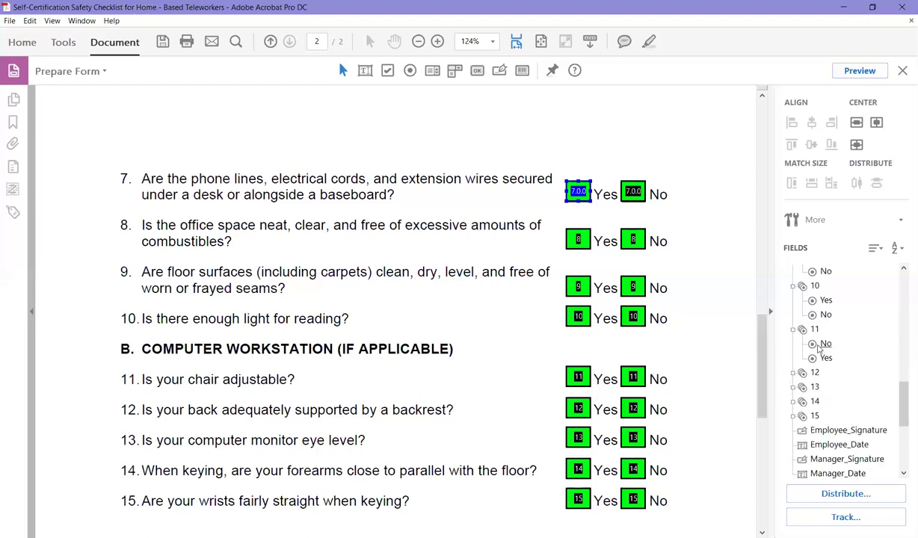
click(816, 344)
drag(816, 359, 816, 346)
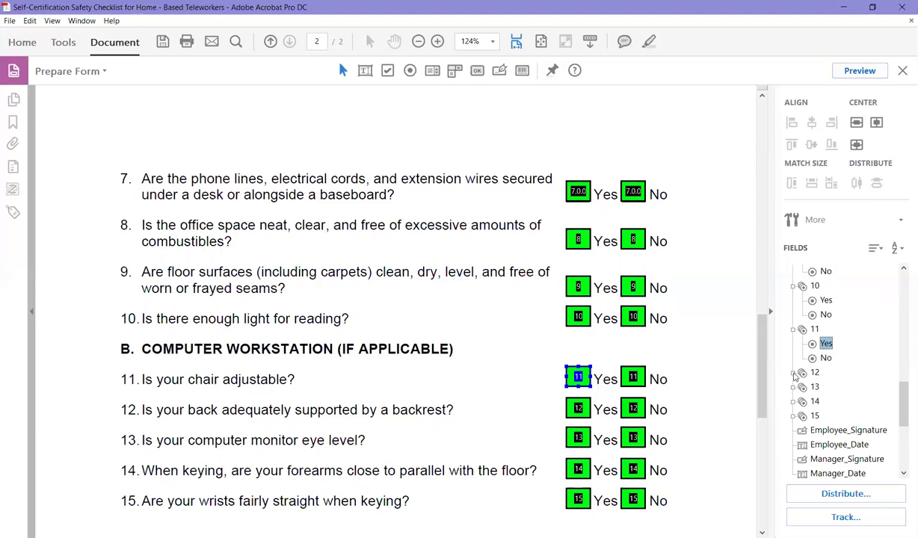
click(793, 372)
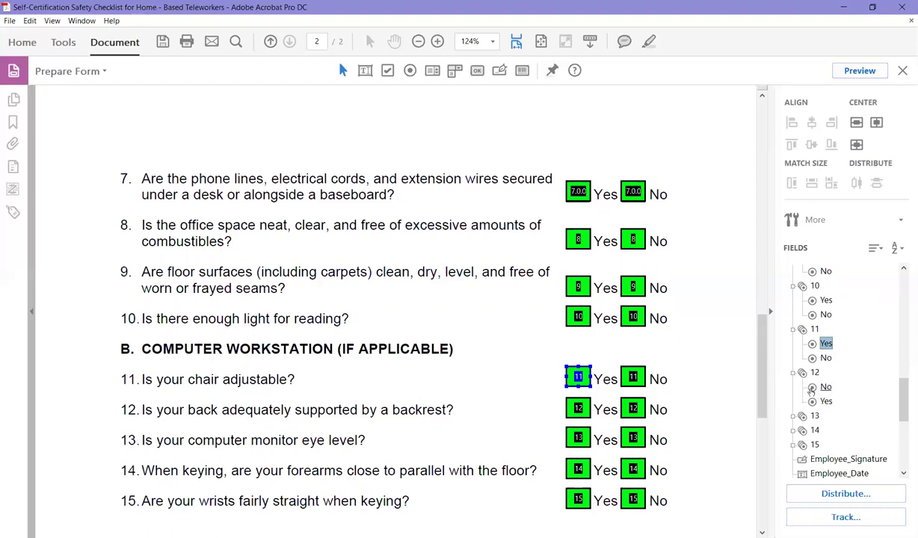
click(811, 390)
drag(814, 401, 815, 382)
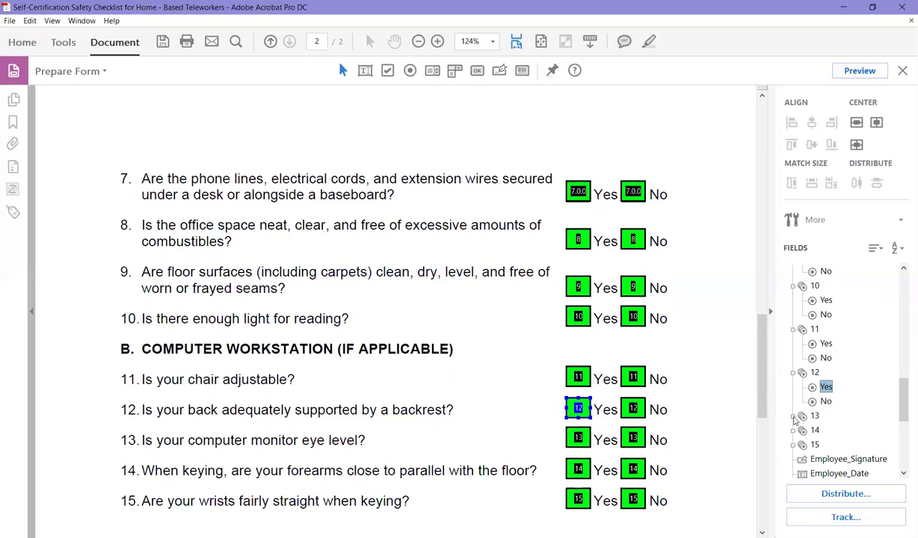
Expand groups 13, 14 and 15, check their option order, and return to the start of the field list.
click(793, 416)
scroll(789, 390, down, 2)
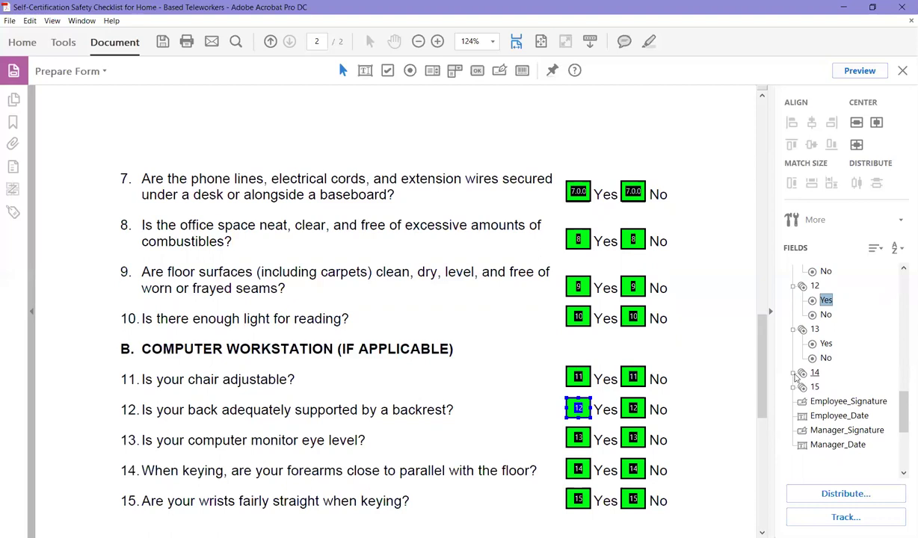
click(792, 373)
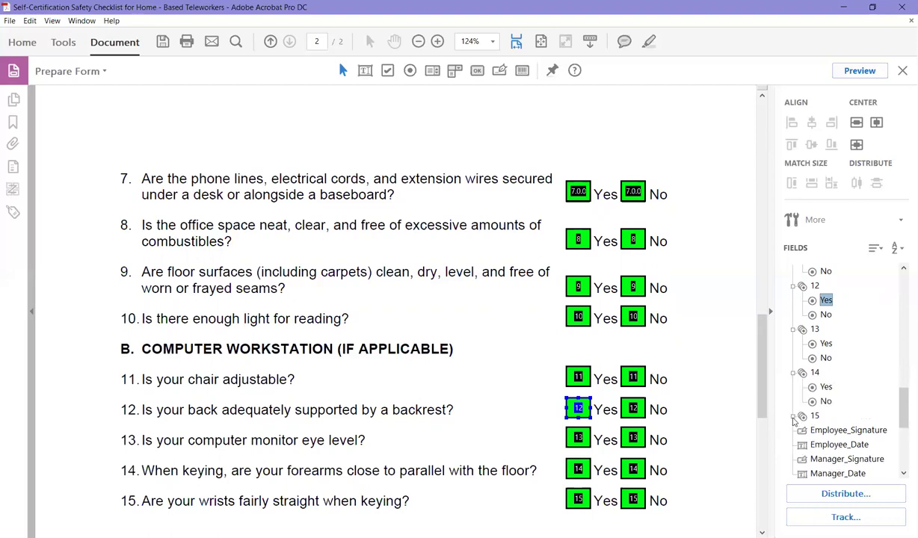
click(792, 417)
scroll(824, 401, up, 10)
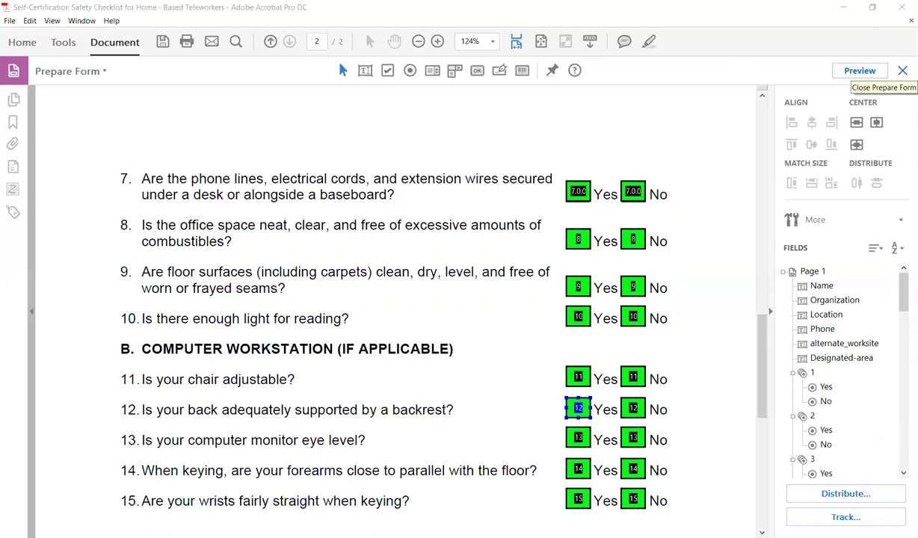
Close the Prepare Form tool and place the cursor in the Name field on page 1.
click(902, 70)
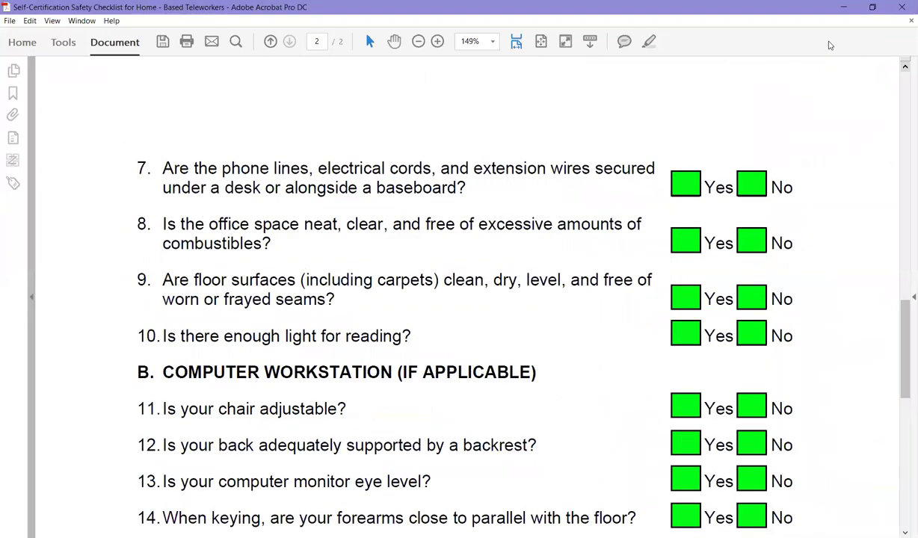
scroll(884, 295, up, 10)
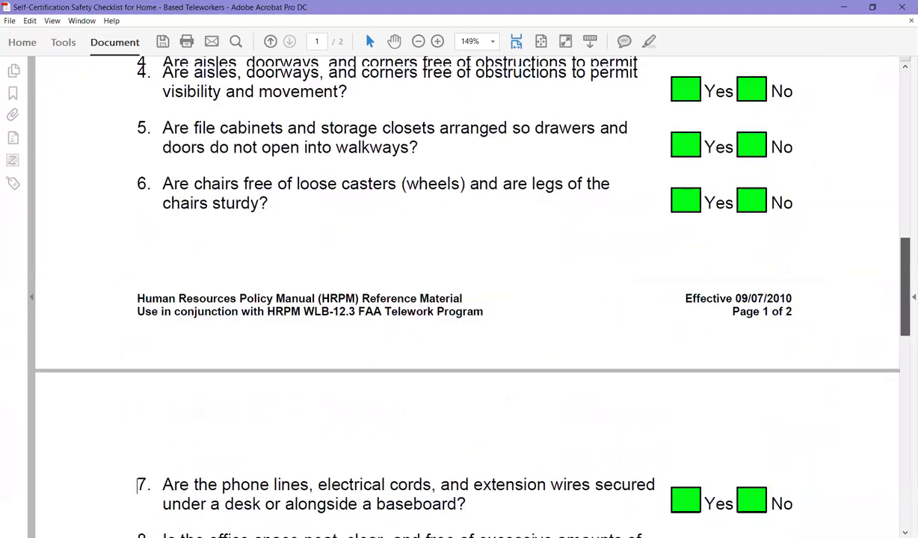
scroll(588, 289, up, 2)
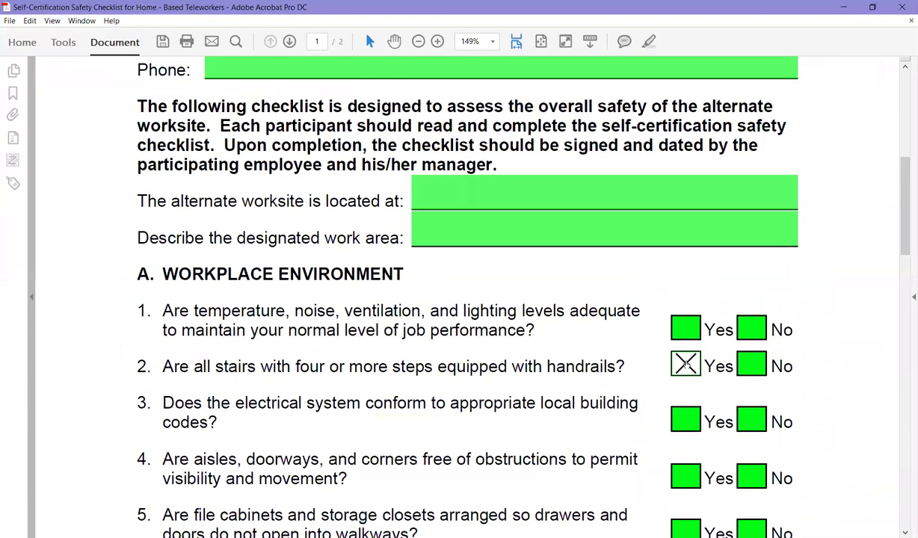
scroll(405, 102, up, 4)
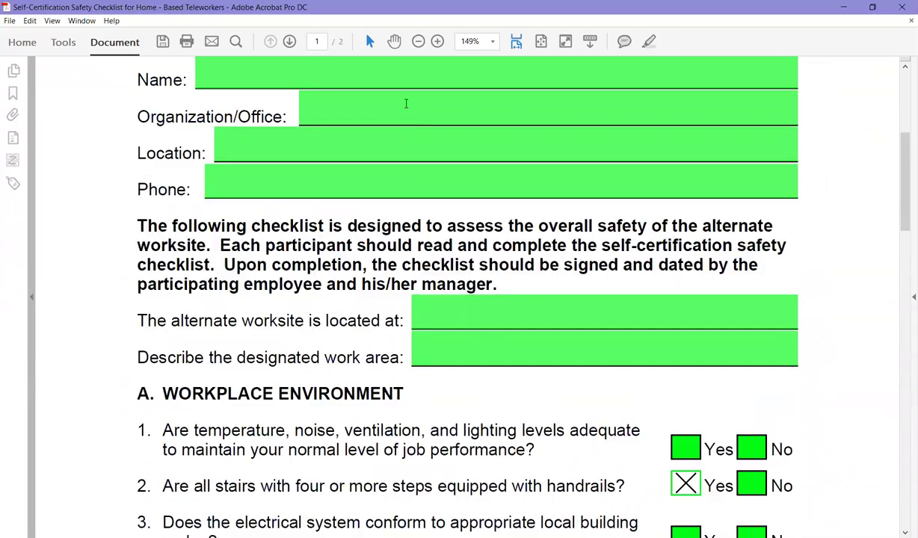
click(388, 79)
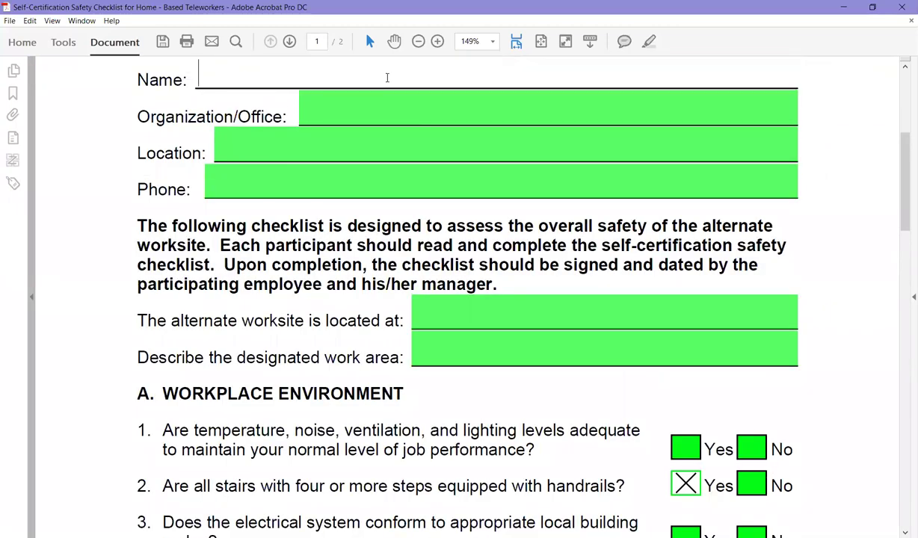
Check the tab order from Name through the contact and worksite fields to question 1's Yes option.
key(Tab)
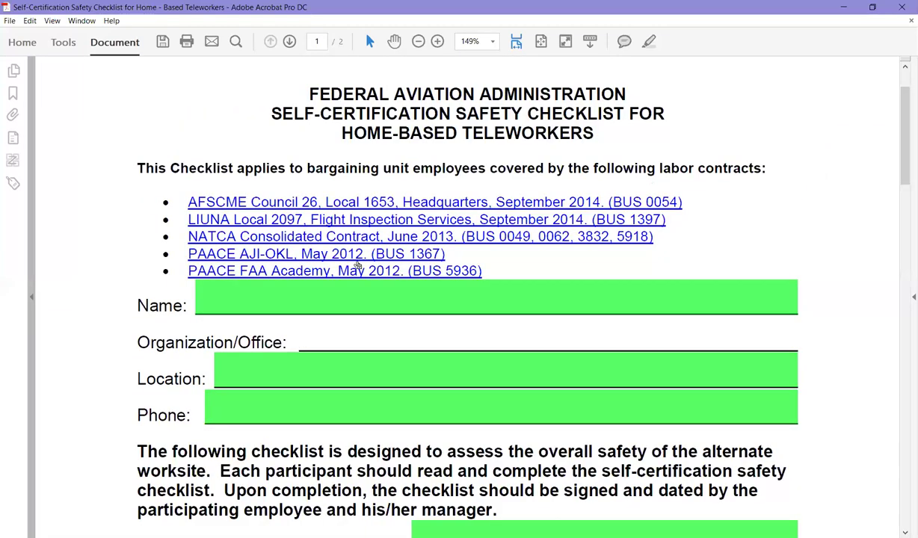
key(Tab)
key(Tab)
key(Tab)
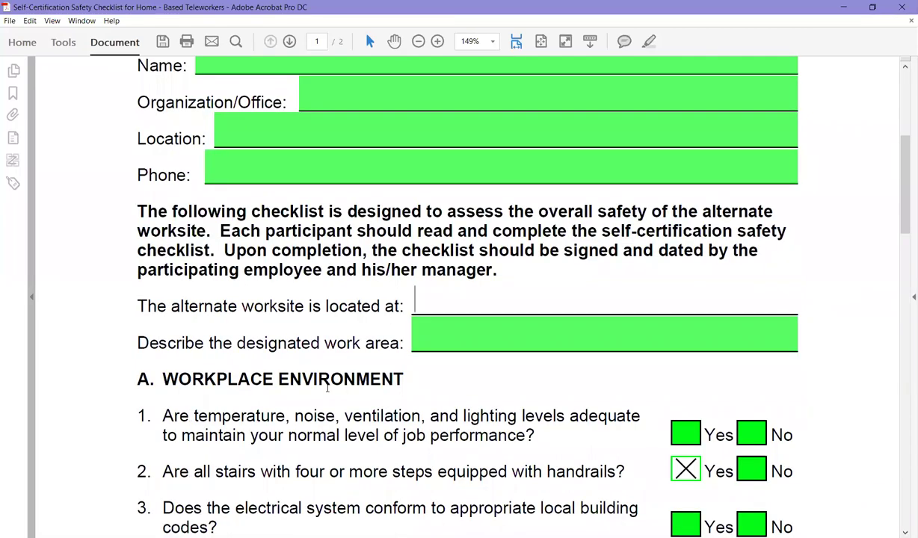
key(Tab)
key(Tab)
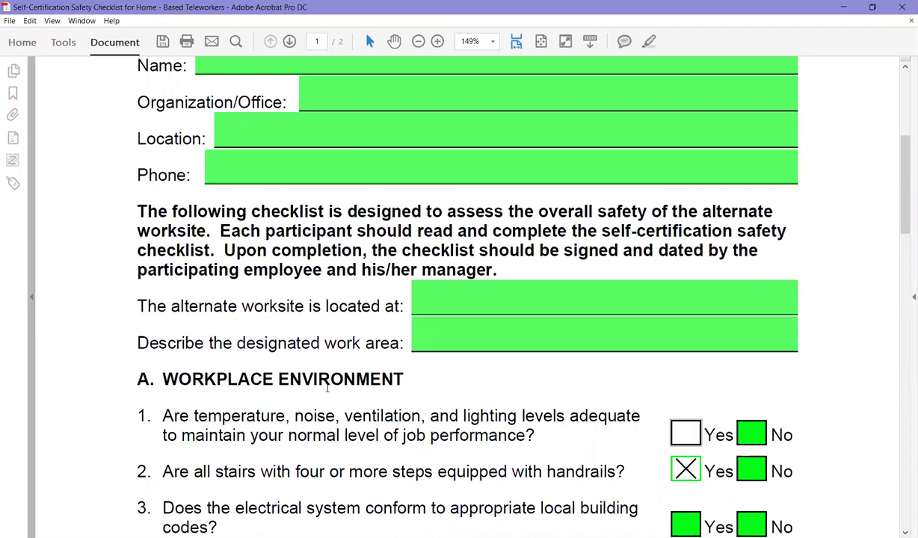
Check the tab order from question 1's Yes option through the questions down to question 6 on page 1.
key(Tab)
scroll(784, 414, down, 3)
scroll(794, 418, down, 4)
key(Tab)
key(Tab)
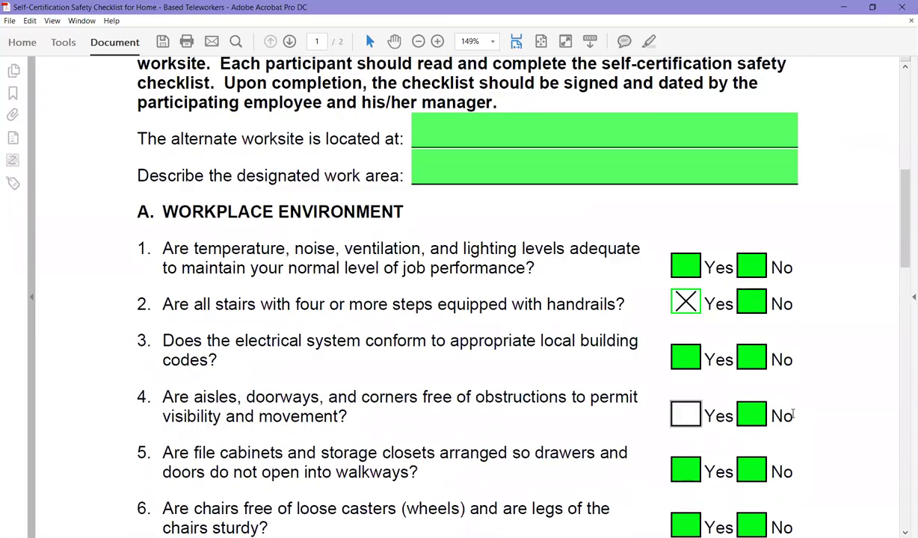
key(Tab)
scroll(793, 410, down, 3)
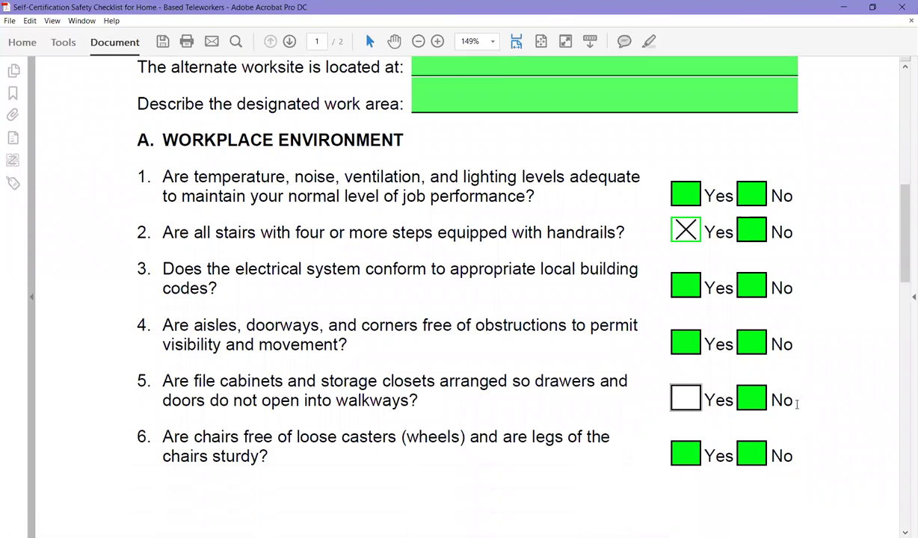
key(Tab)
key(Tab)
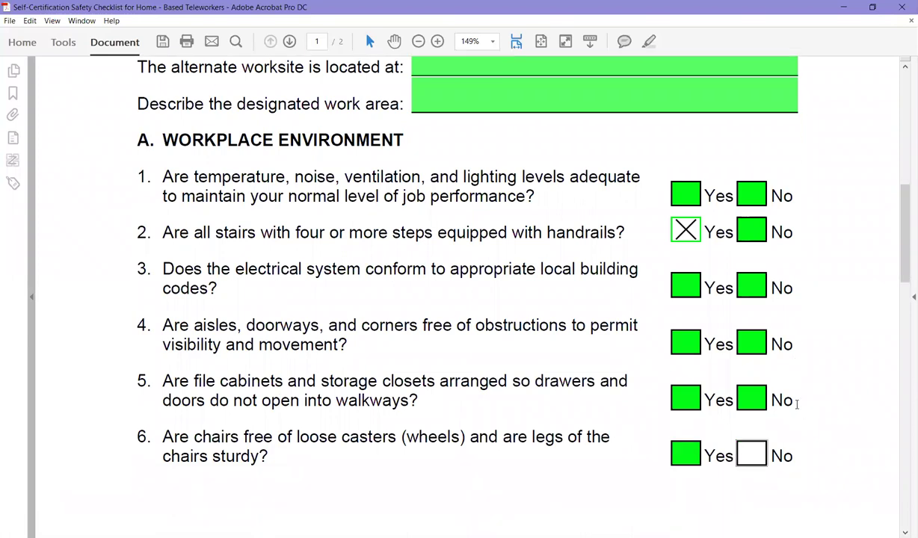
Check the tab order forwards and backwards around question 6's options, and bring question 7 on page 2 into view.
key(Tab)
key(Tab)
key(Tab)
key(shift+Tab)
key(Tab)
key(Tab)
scroll(798, 404, down, 5)
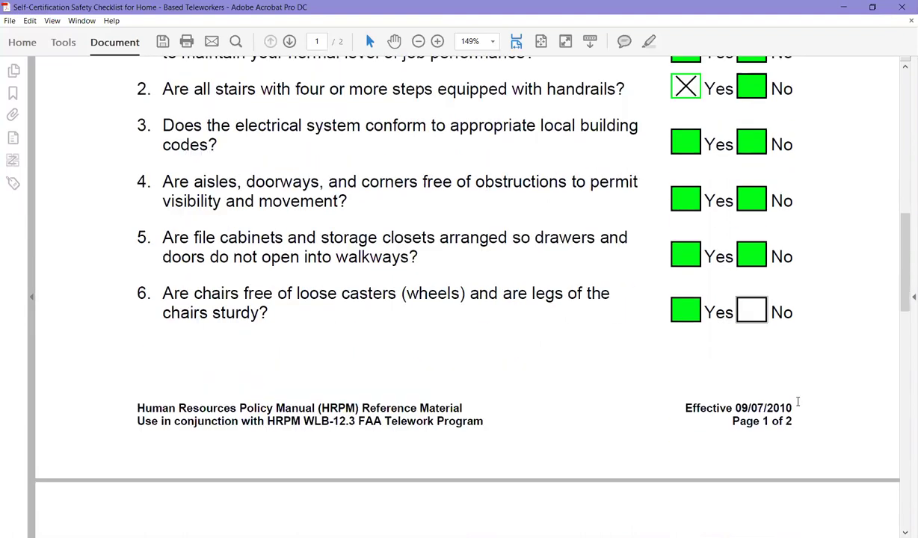
scroll(797, 404, down, 3)
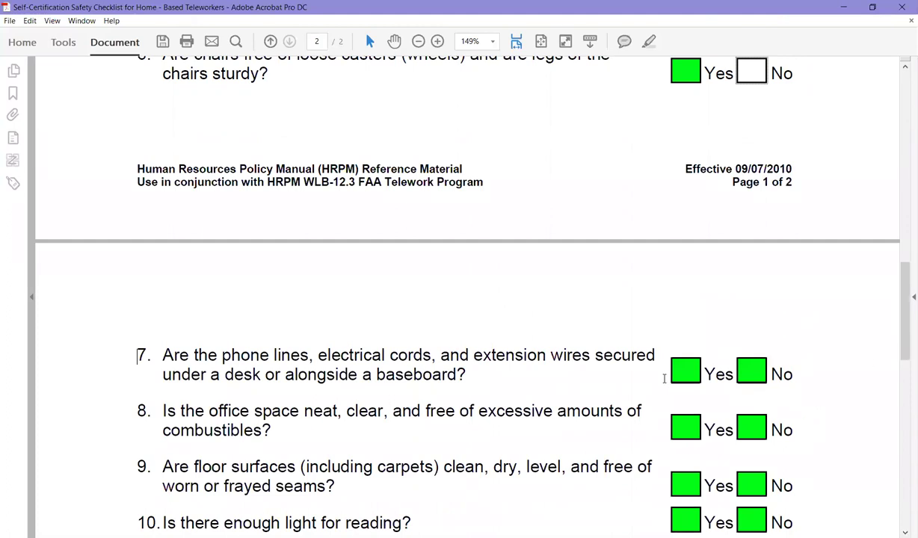
Place the focus on question 7's Yes option and check the tab order through question 10.
click(697, 373)
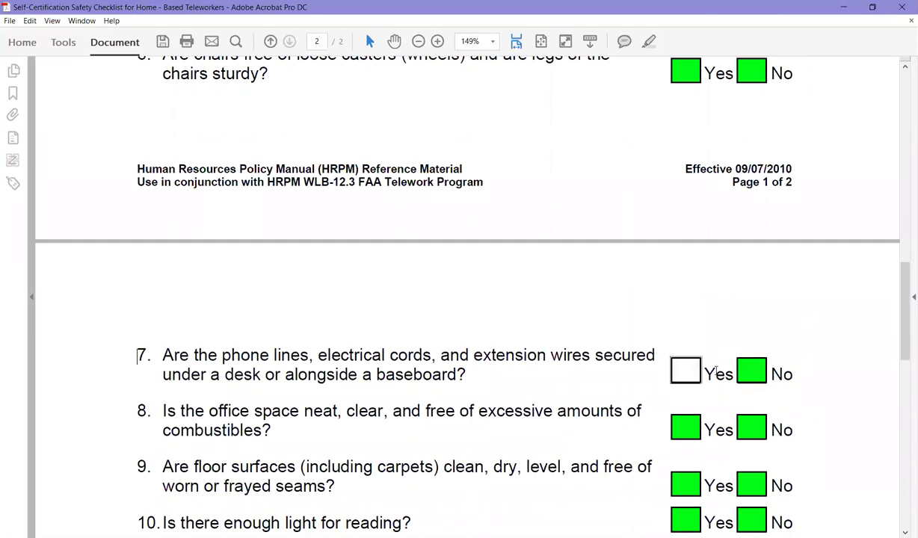
key(Tab)
key(Tab)
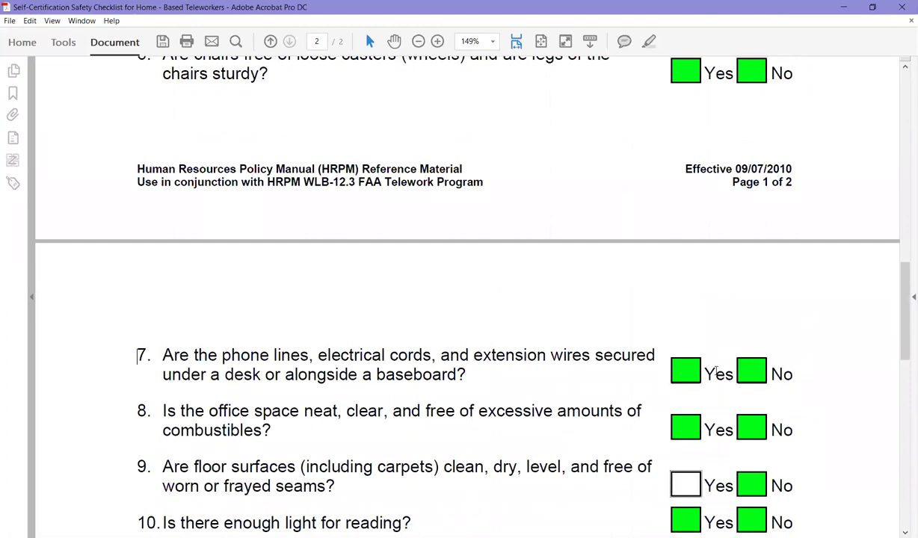
key(Tab)
scroll(716, 371, down, 4)
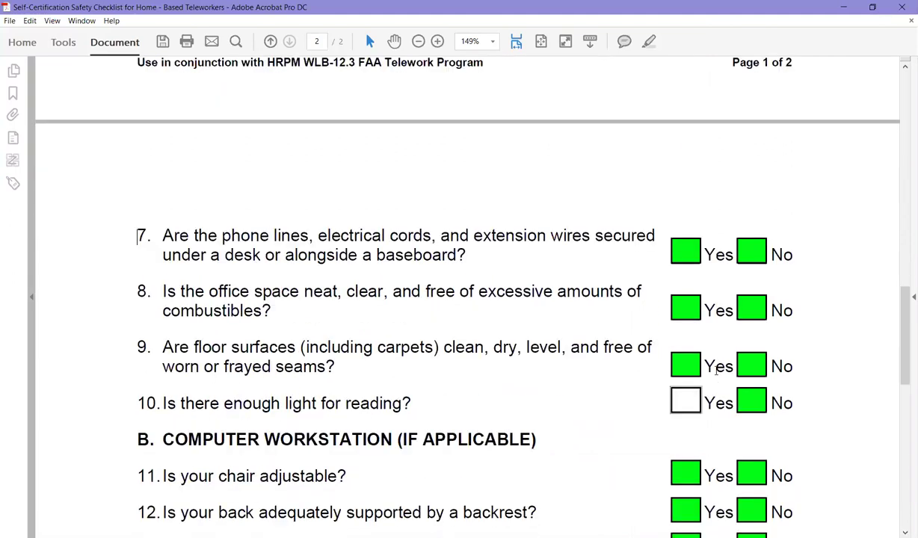
Check the tab order from question 10 through the computer workstation questions to the employee and manager signature fields.
key(Tab)
scroll(716, 374, down, 2)
key(Tab)
key(Tab)
scroll(716, 375, down, 3)
key(Tab)
key(Tab)
scroll(716, 374, down, 2)
scroll(715, 371, down, 3)
key(Tab)
scroll(716, 372, down, 7)
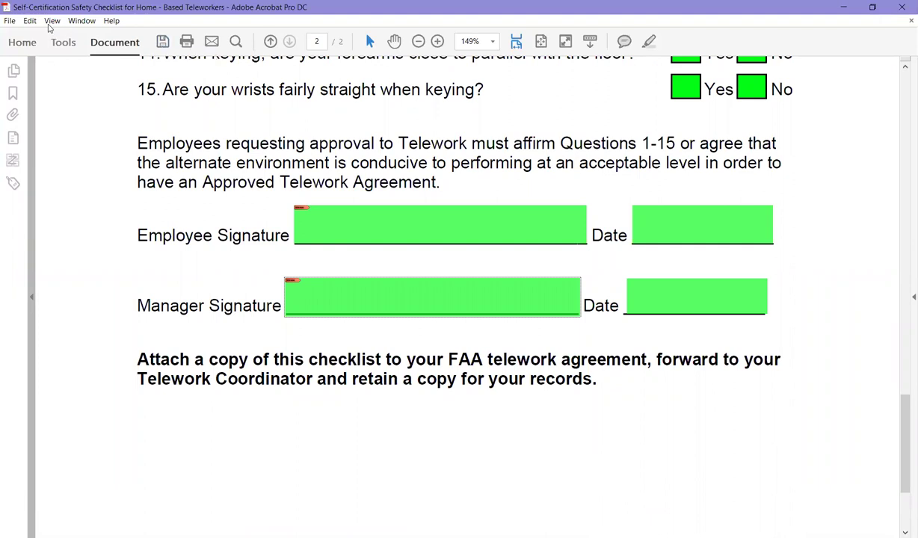
Save the telework safety checklist form under its existing file name.
click(9, 21)
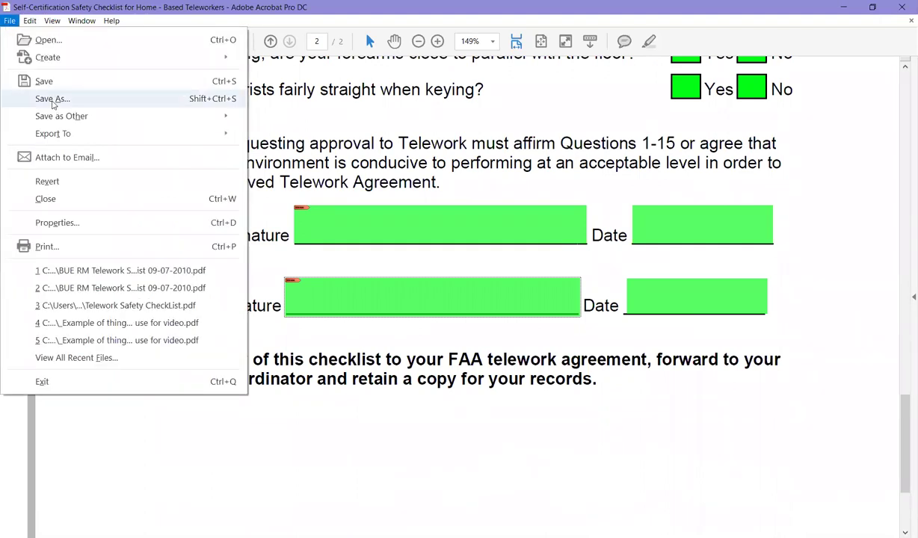
click(258, 130)
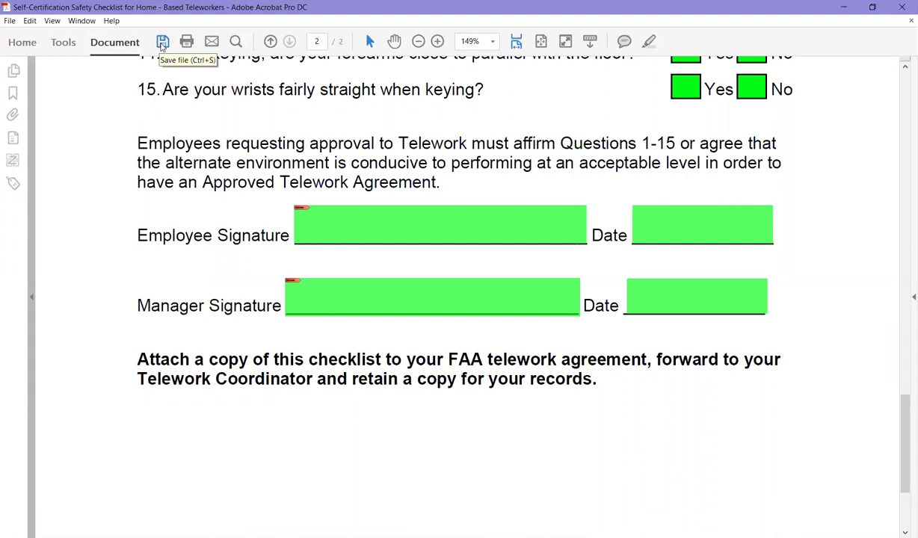
click(162, 43)
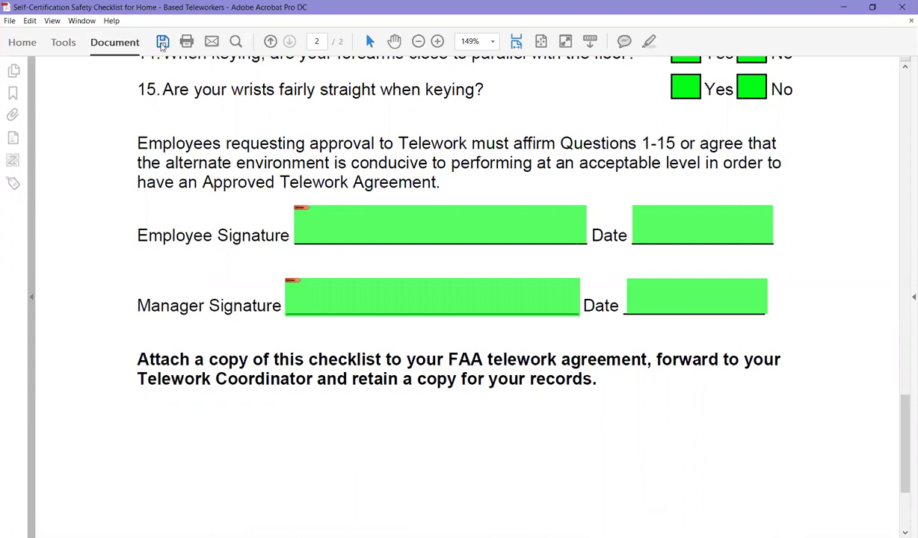